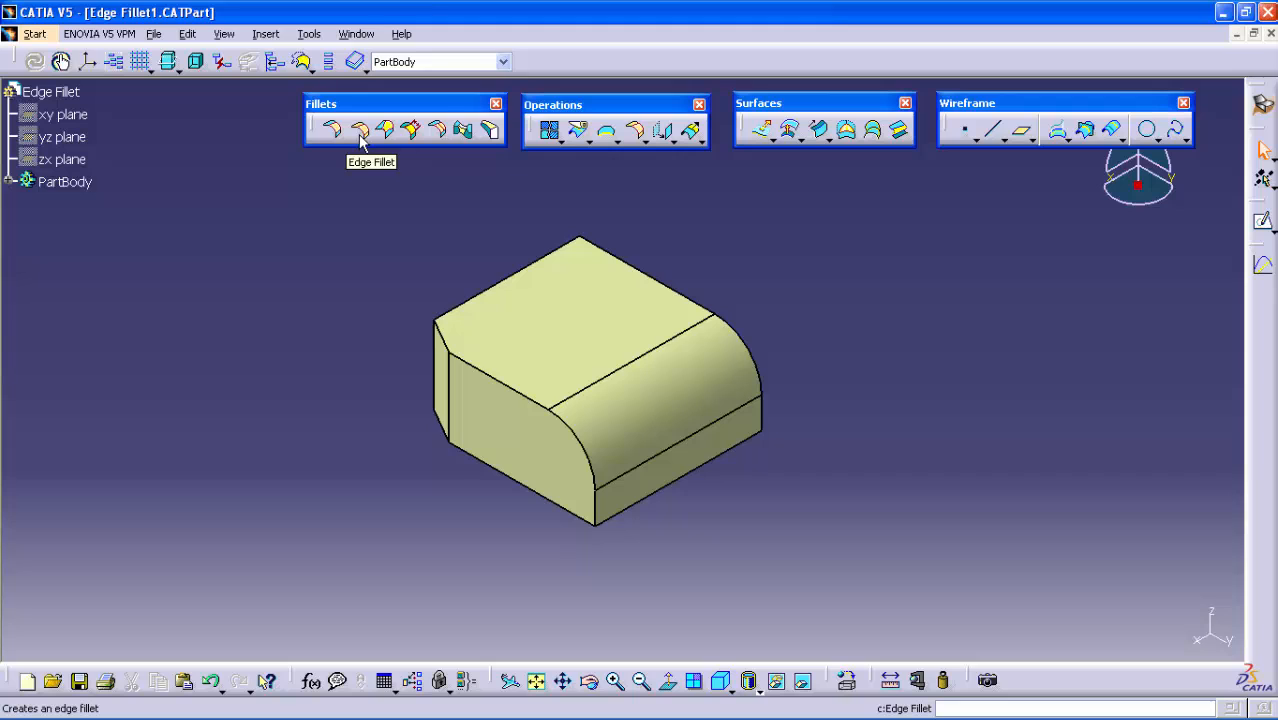
# Start an edge fillet on the top face's back-left straight edge with Smooth extremities and a 5 mm radius
pyautogui.click(360, 131)
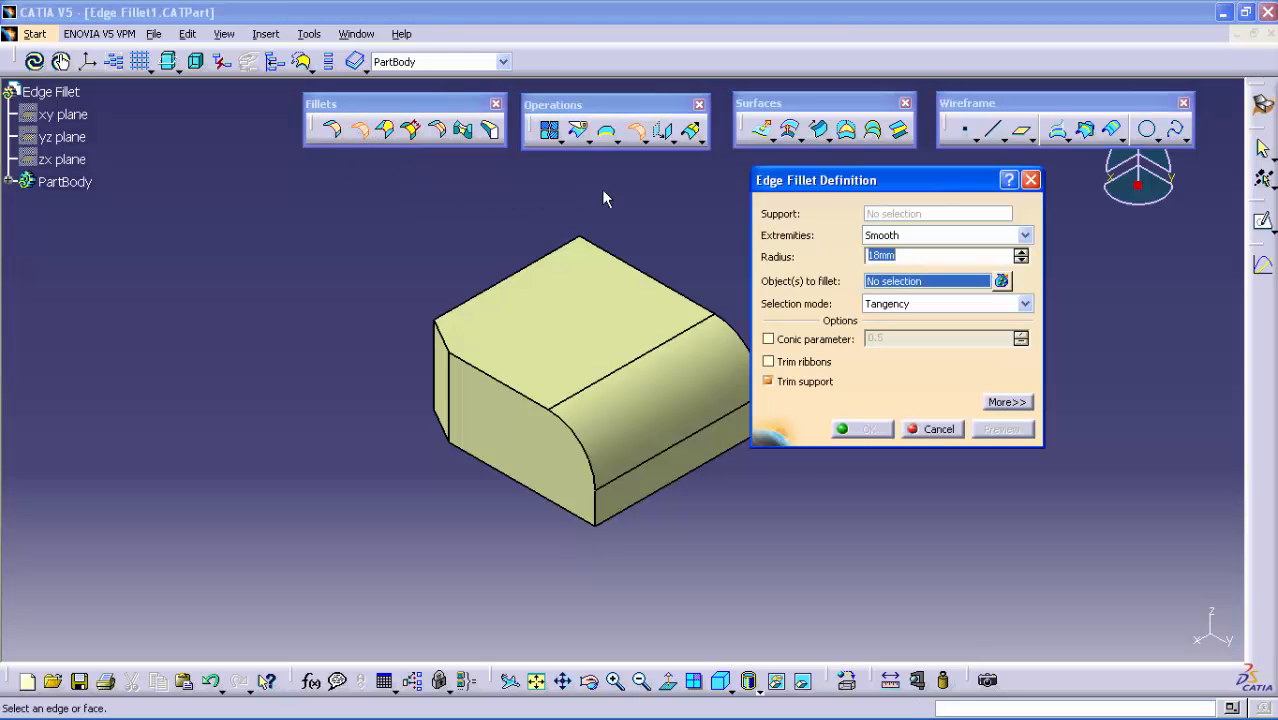
pyautogui.moveTo(705, 271); pyautogui.dragTo(651, 257, button='middle')
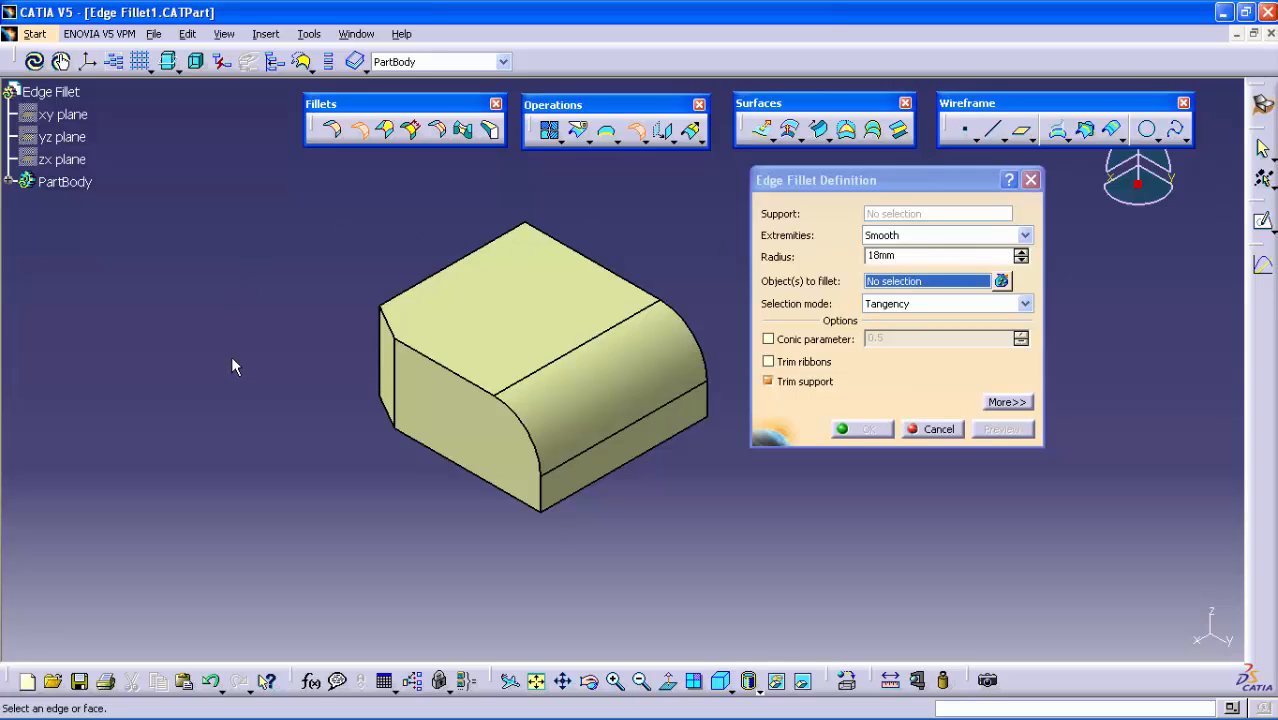
pyautogui.click(454, 260)
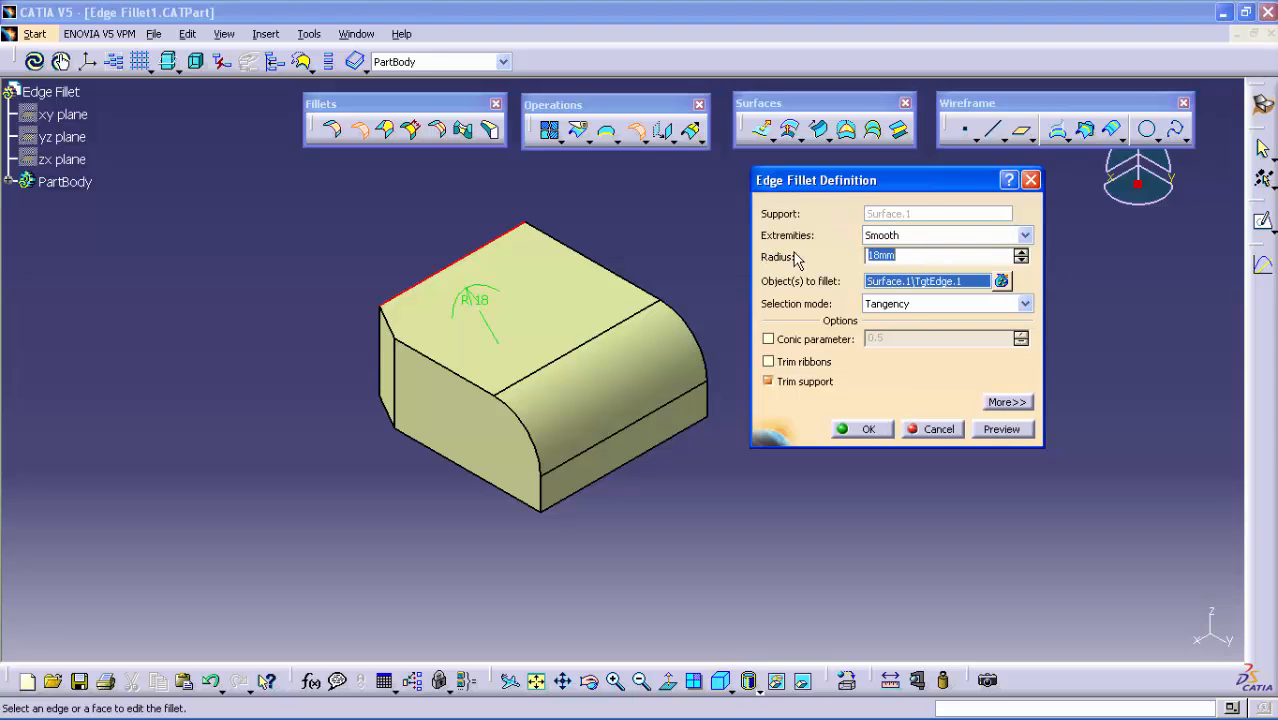
pyautogui.click(1026, 236)
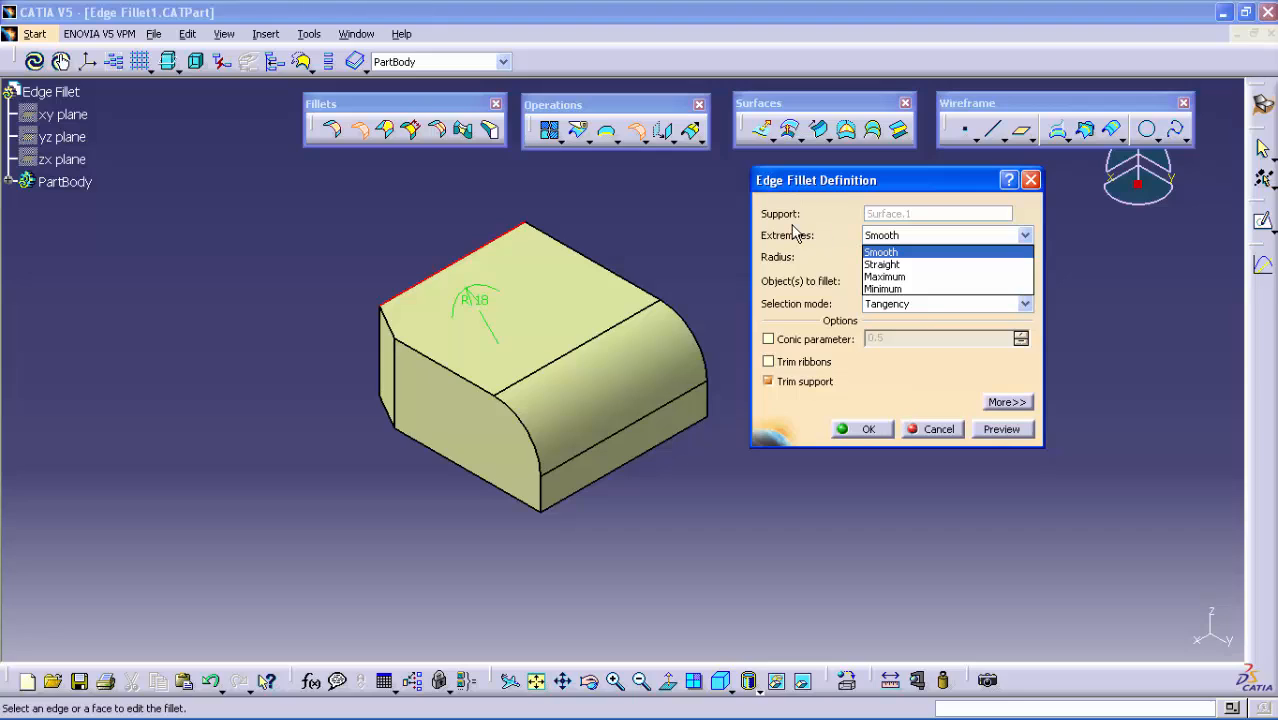
pyautogui.click(880, 253)
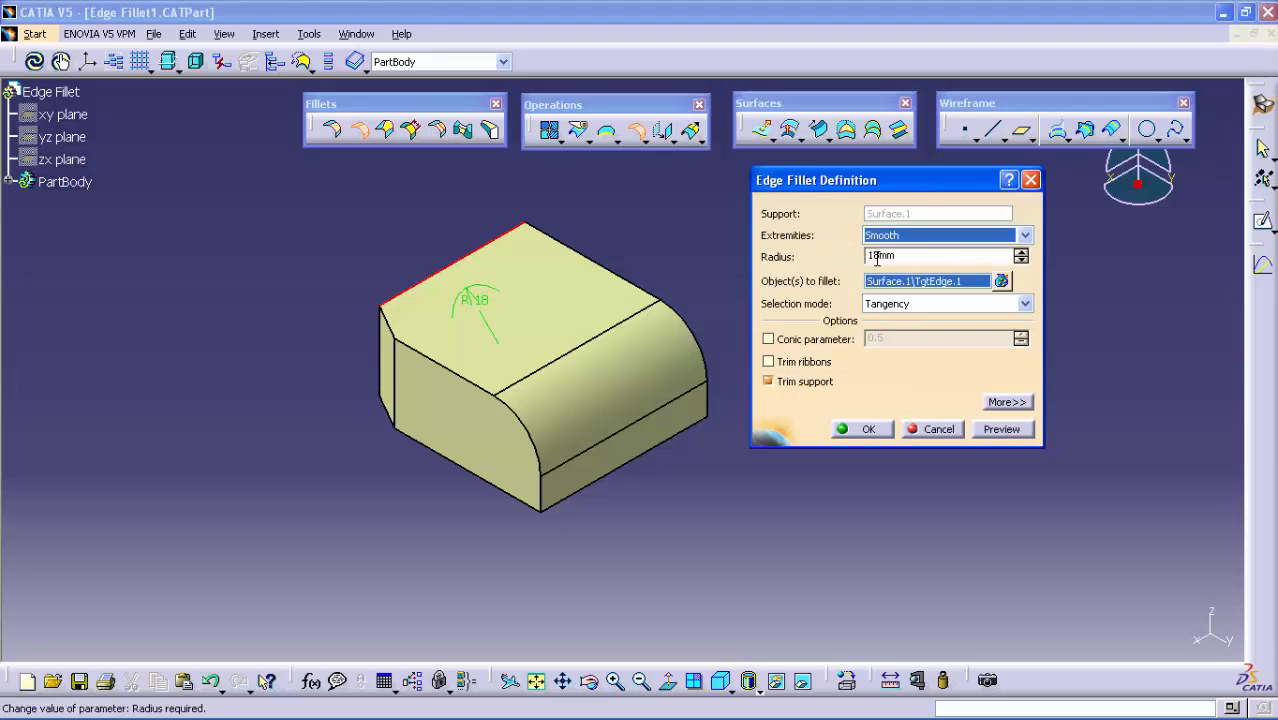
pyautogui.click(925, 258)
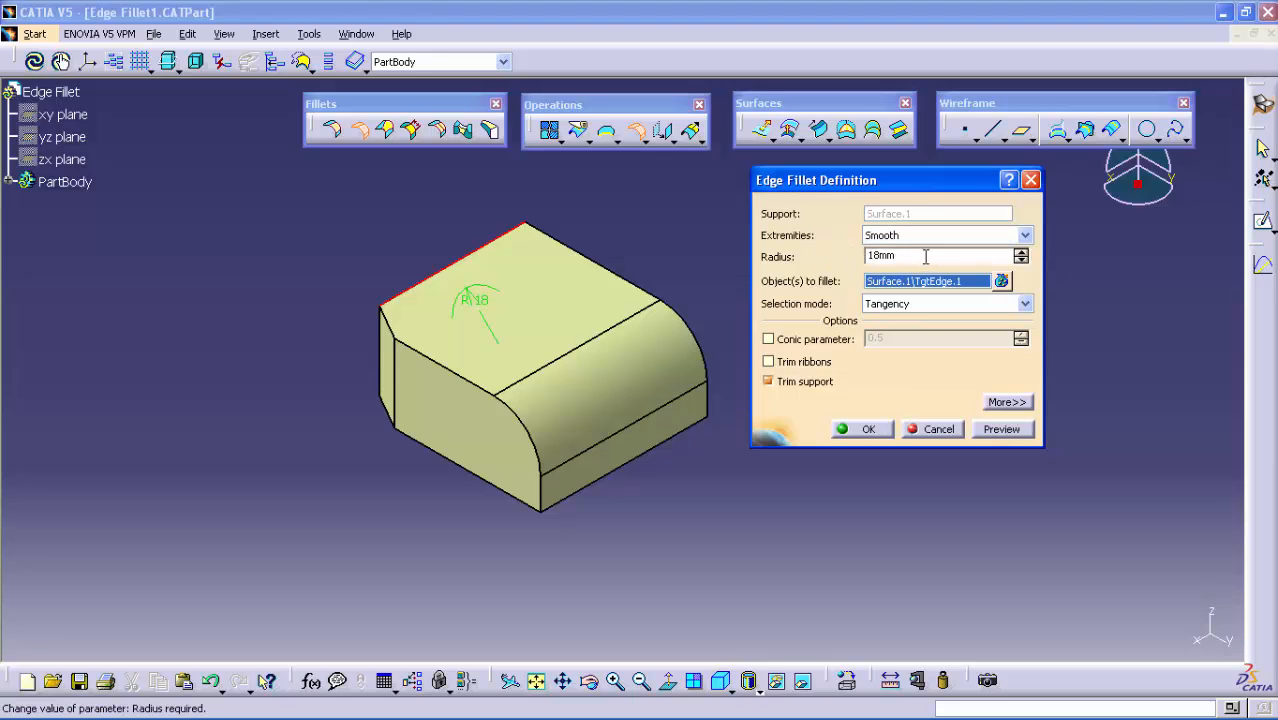
pyautogui.doubleClick(925, 258)
pyautogui.write('5')
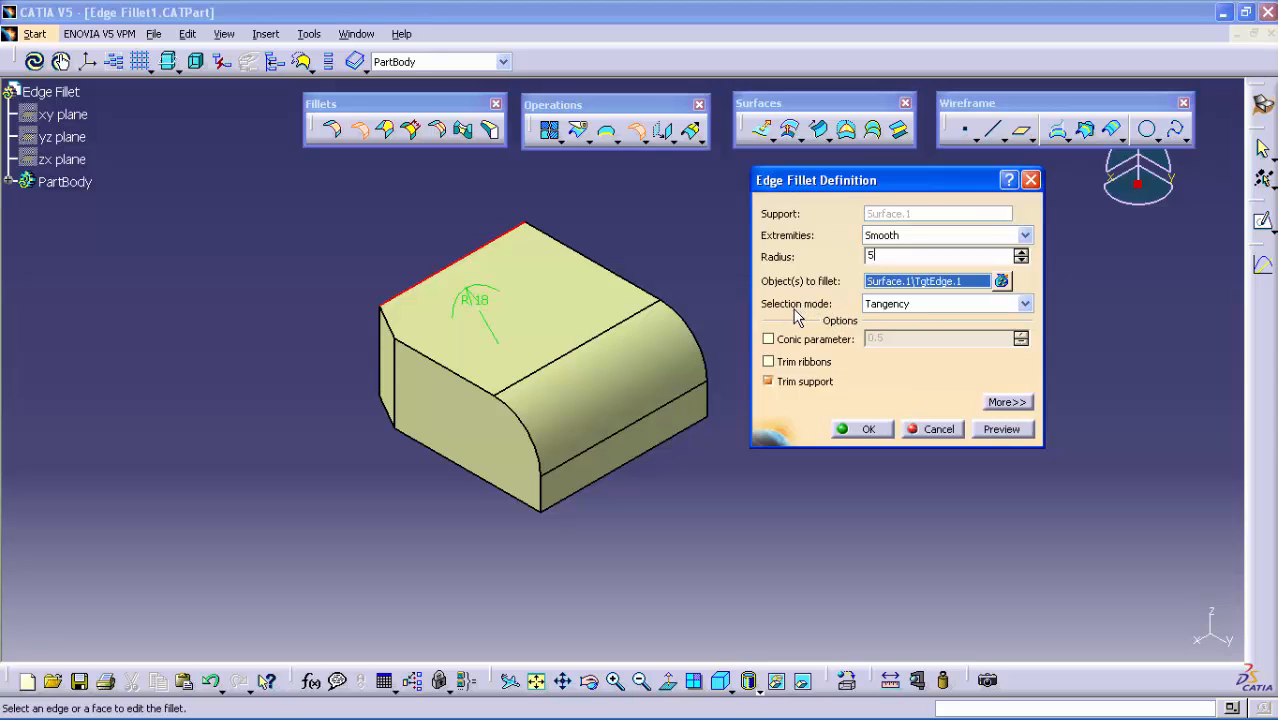
# Choose Tangency as the selection mode and add the top face's front edge to the fillet
pyautogui.click(1026, 304)
pyautogui.click(1028, 304)
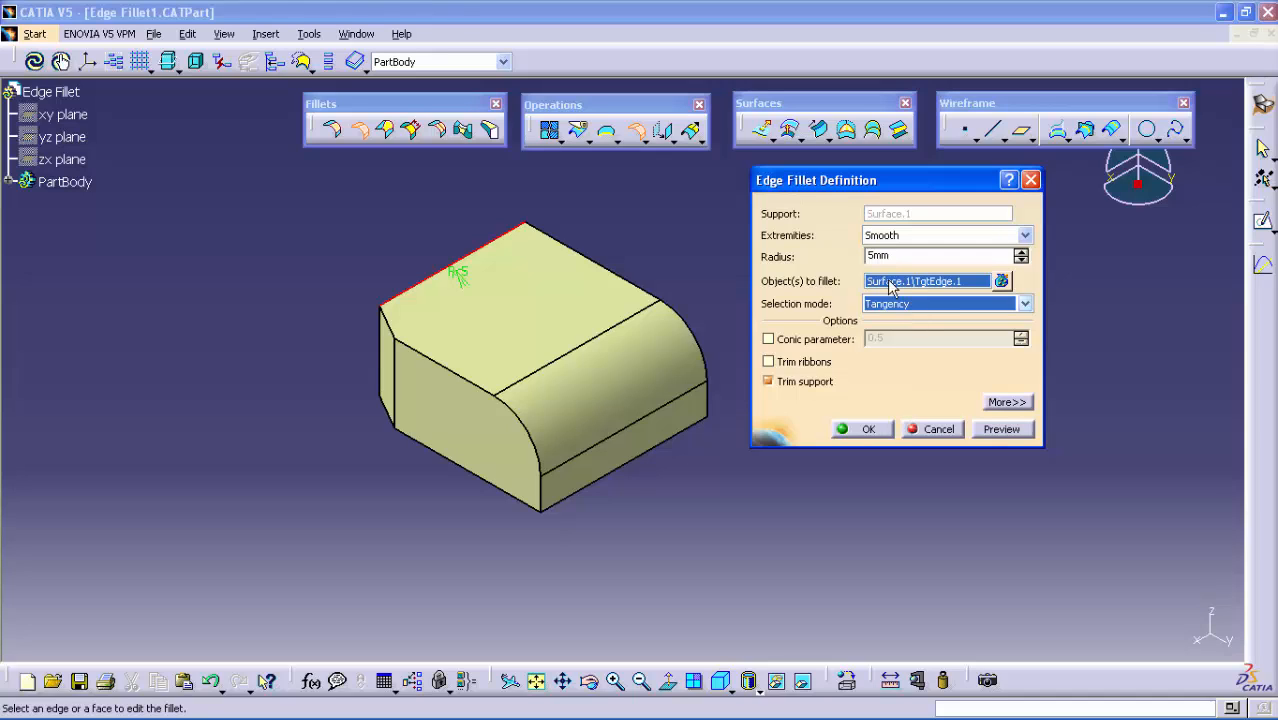
pyautogui.click(445, 368)
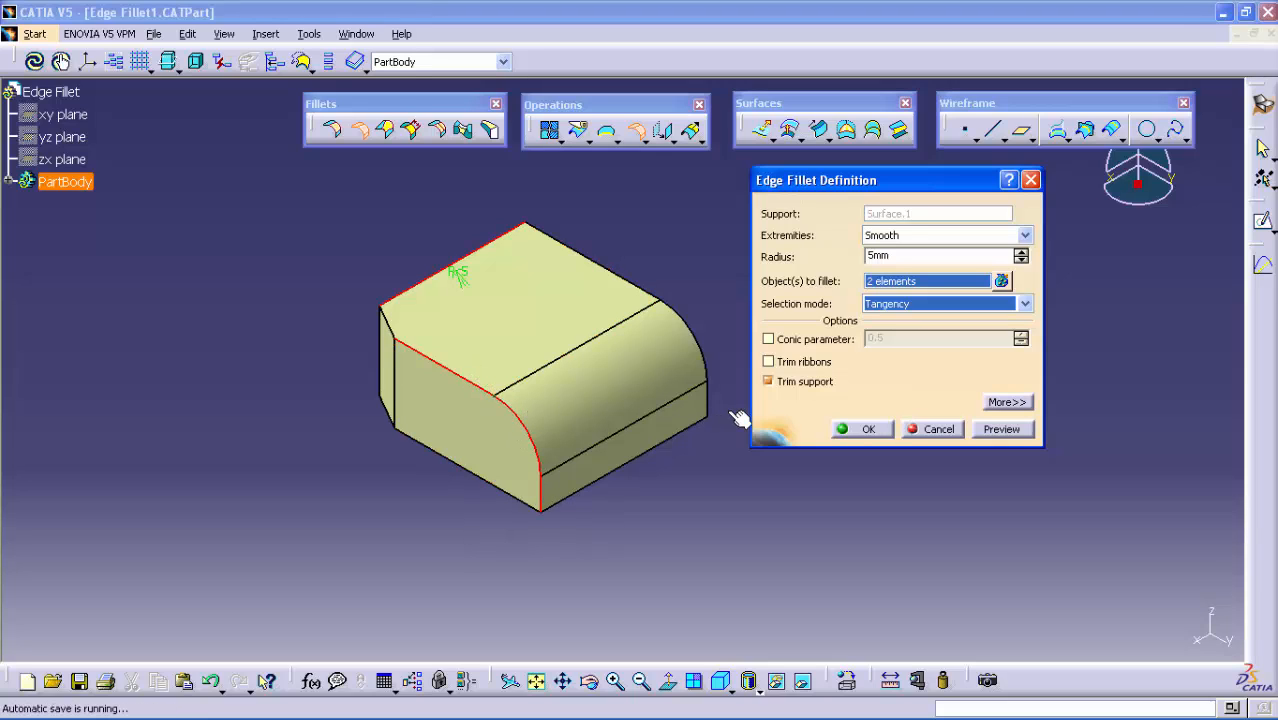
# Try the Minimal selection mode on the selected edges and restore Tangency
pyautogui.click(926, 305)
pyautogui.click(918, 333)
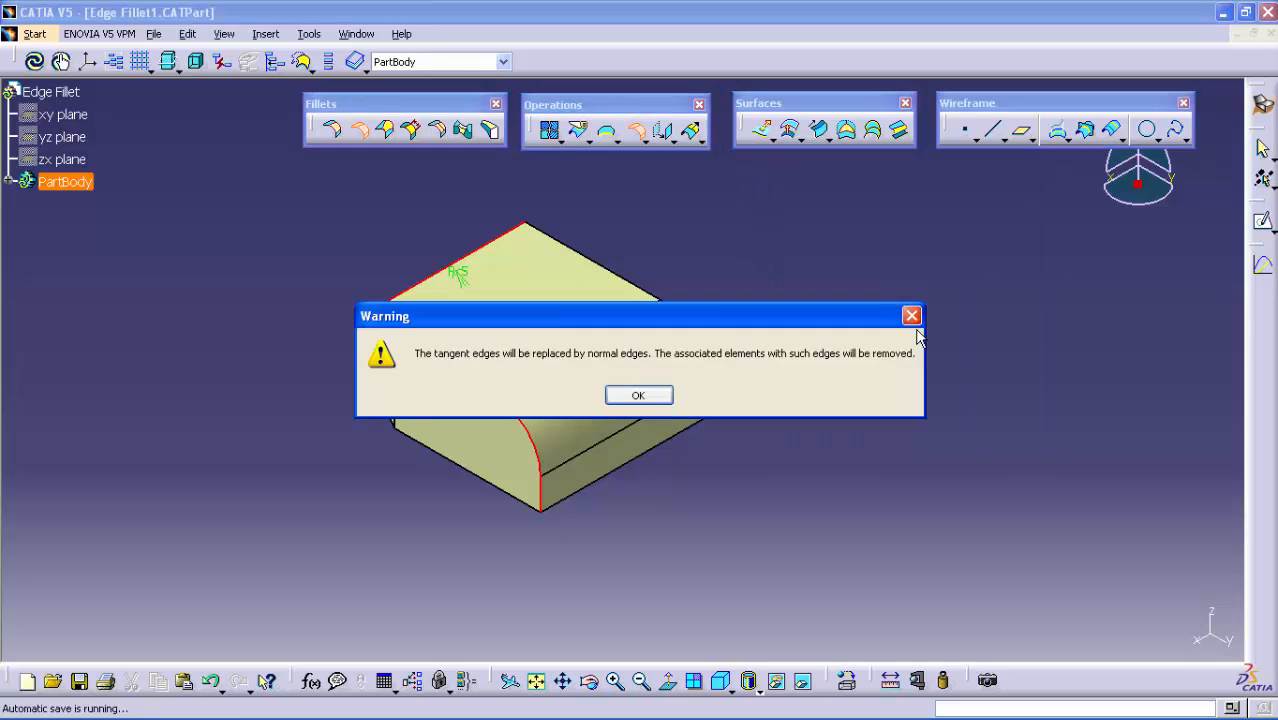
pyautogui.click(658, 396)
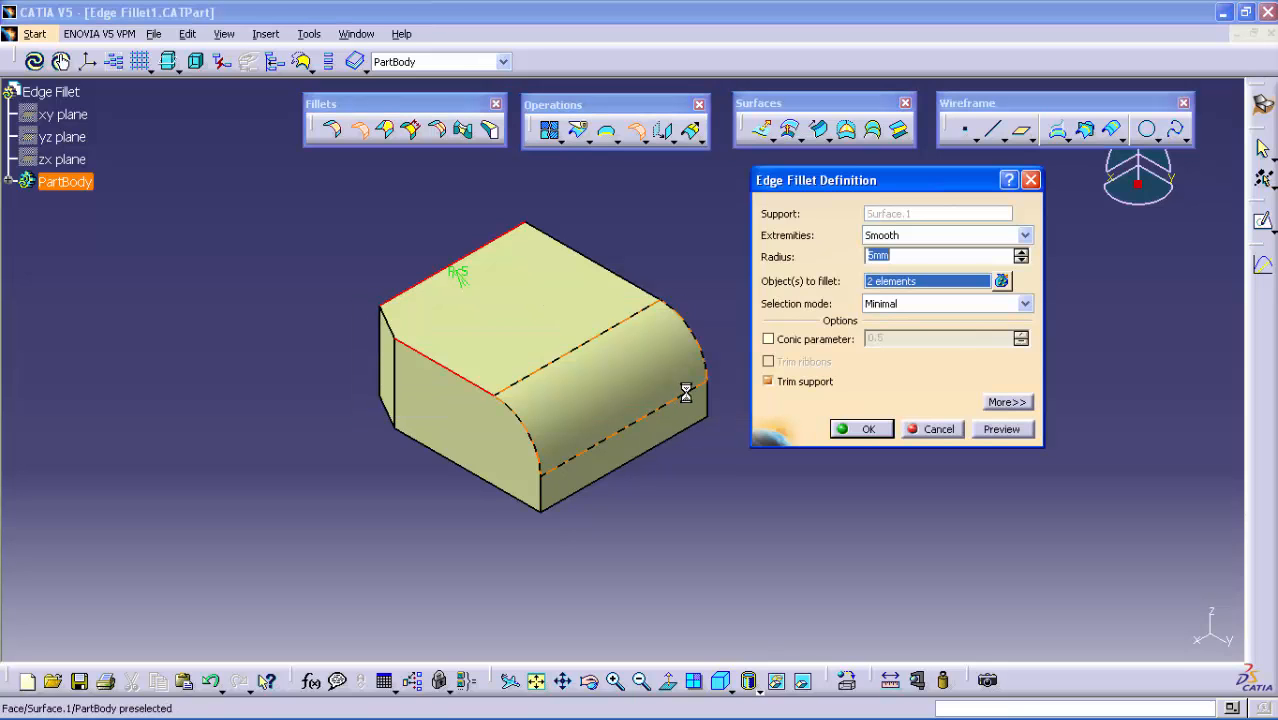
pyautogui.click(455, 372)
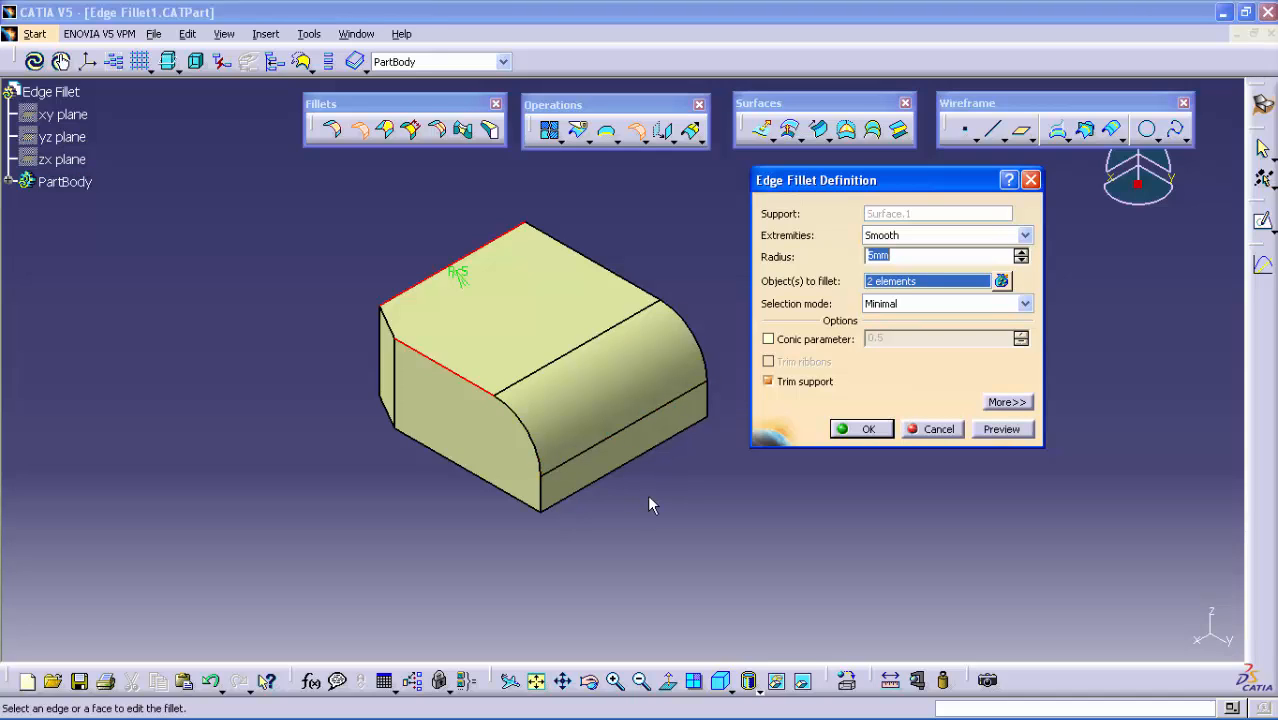
pyautogui.click(1025, 305)
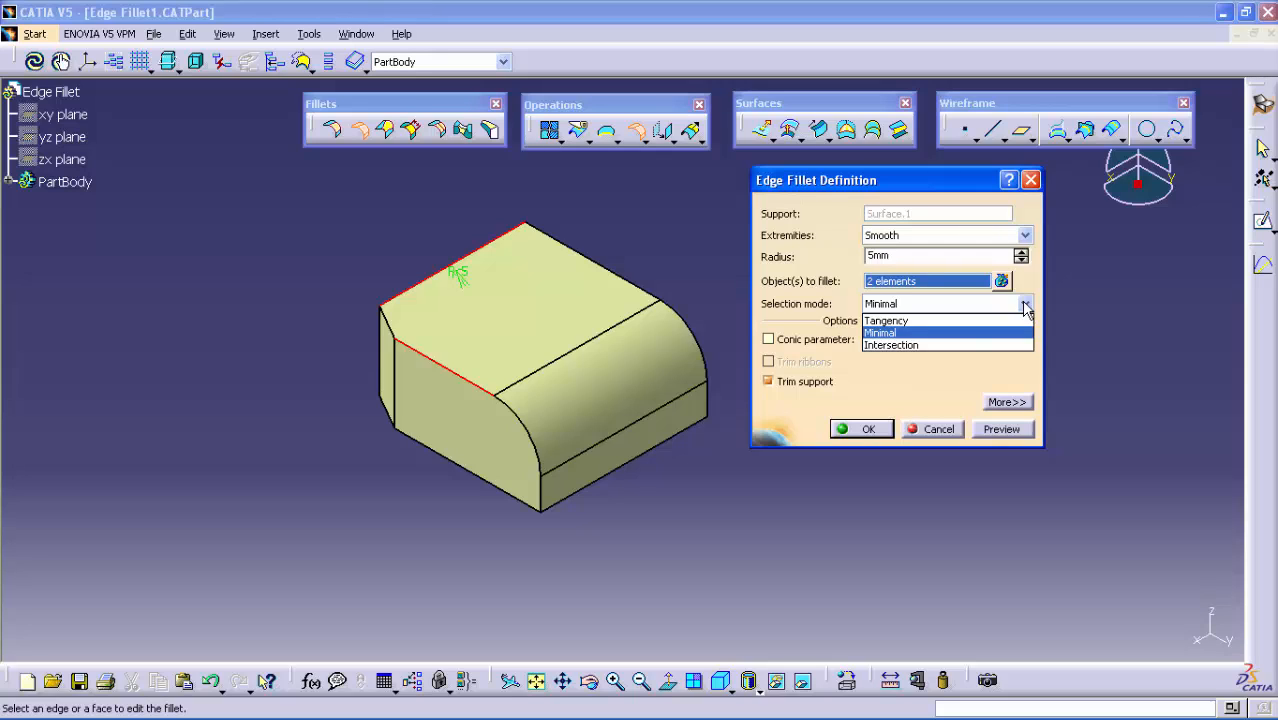
pyautogui.click(886, 321)
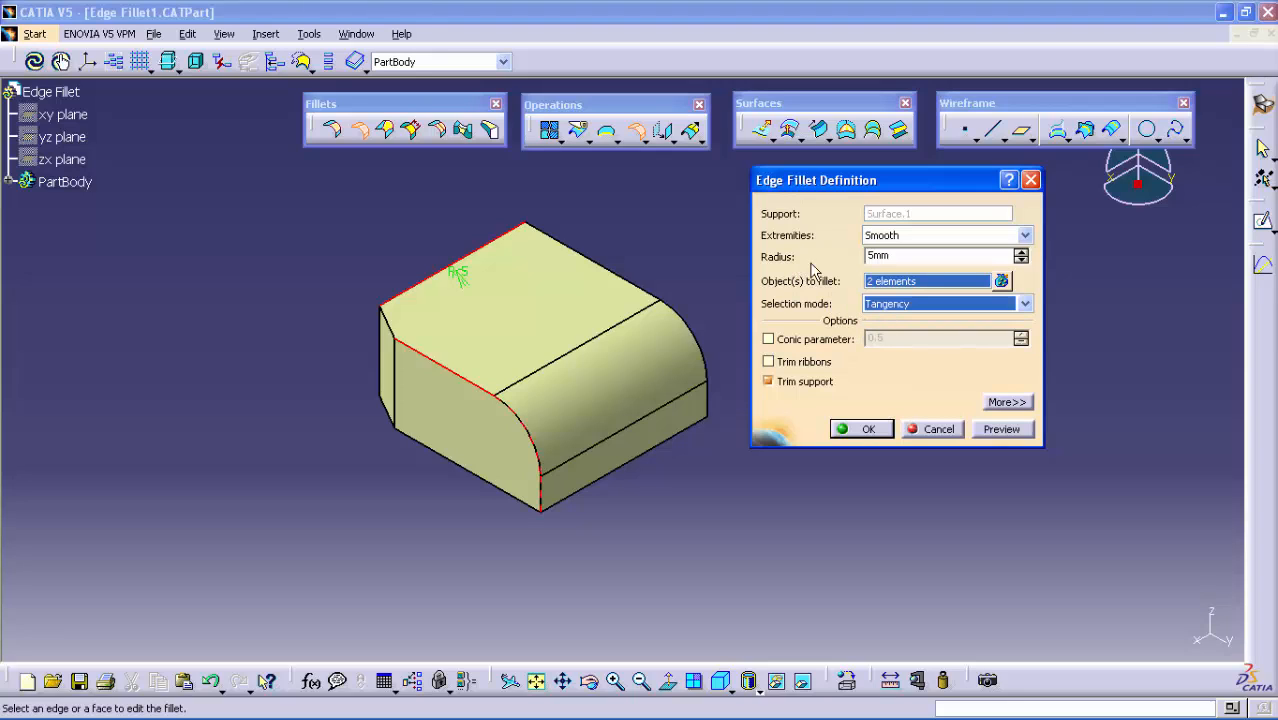
# Enable the conic parameter at 0.5, preview the fillet and create it
pyautogui.click(811, 341)
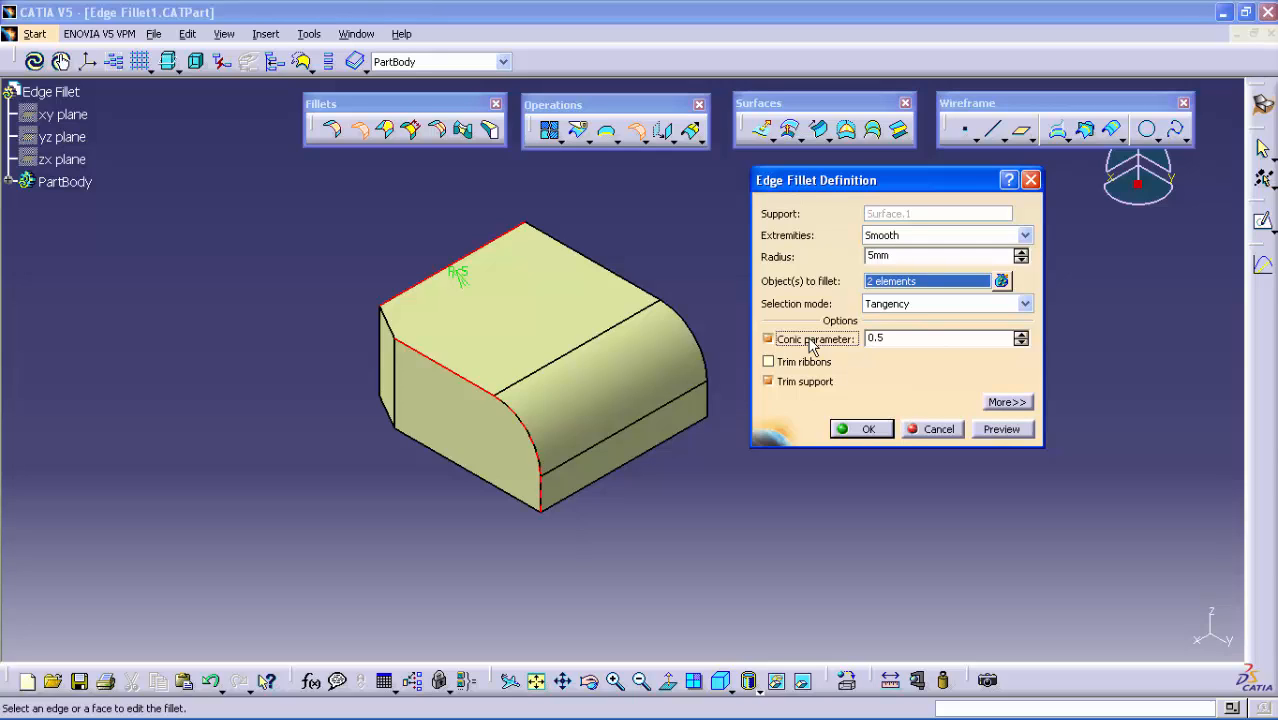
pyautogui.click(906, 342)
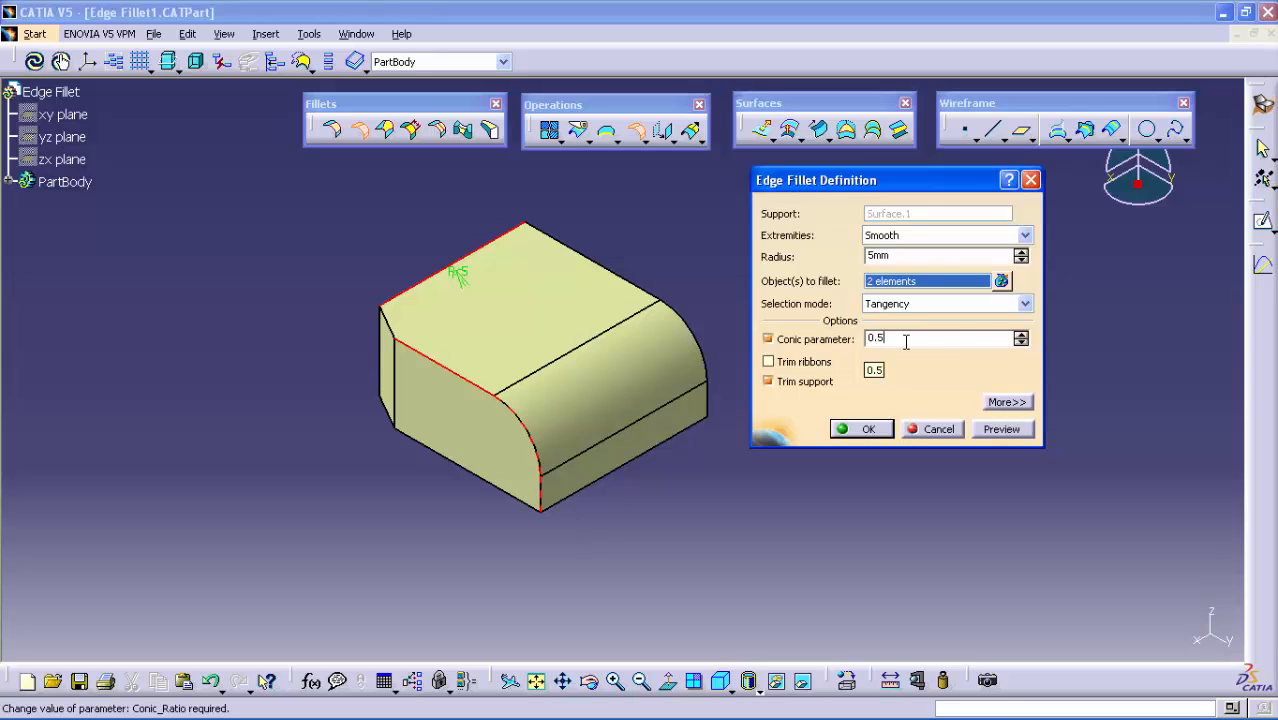
pyautogui.doubleClick(906, 342)
pyautogui.click(990, 432)
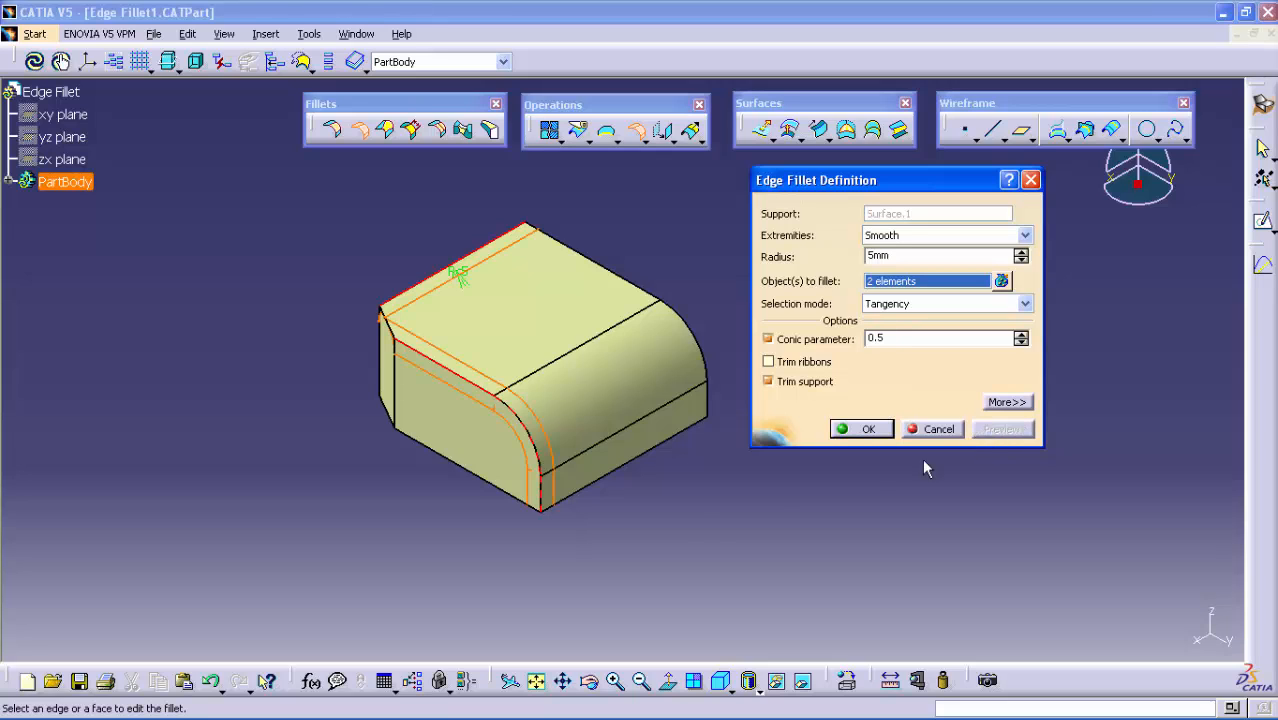
pyautogui.click(872, 432)
pyautogui.click(284, 417)
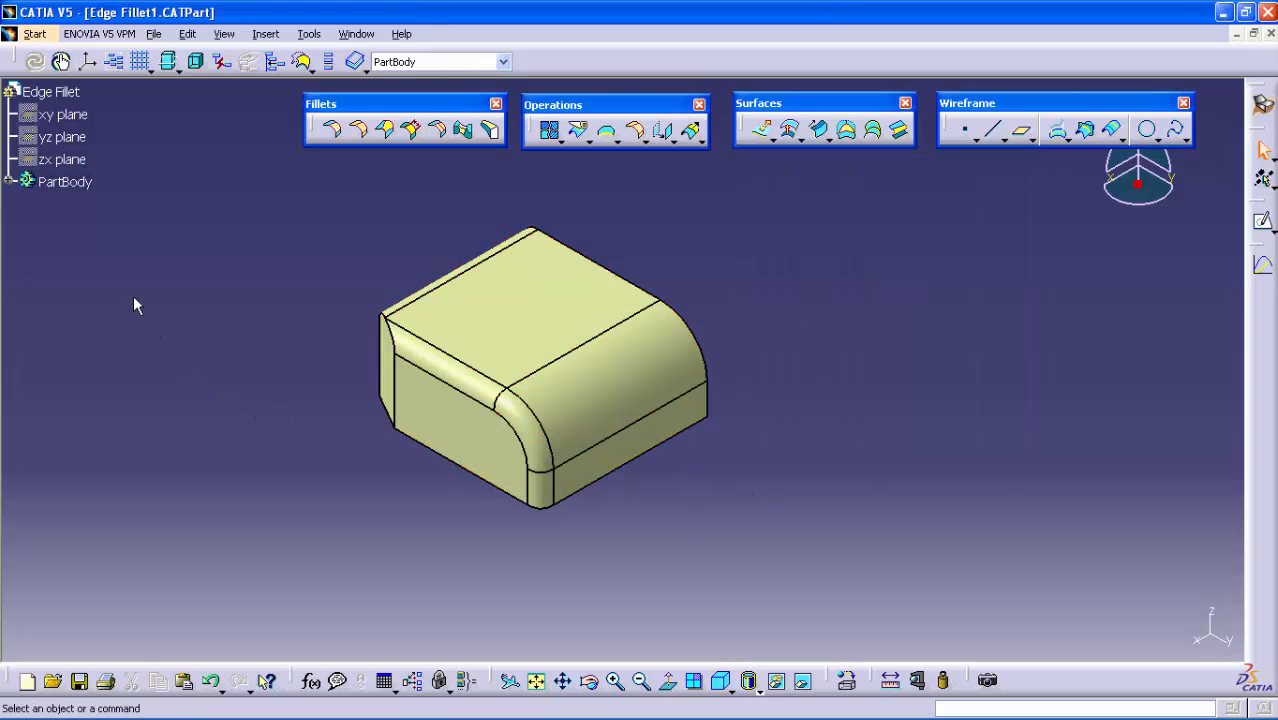
# Edit EdgeFillet.1 under PartBody to use a conic parameter of 0.9, previewing and applying the change
pyautogui.click(9, 181)
pyautogui.doubleClick(73, 226)
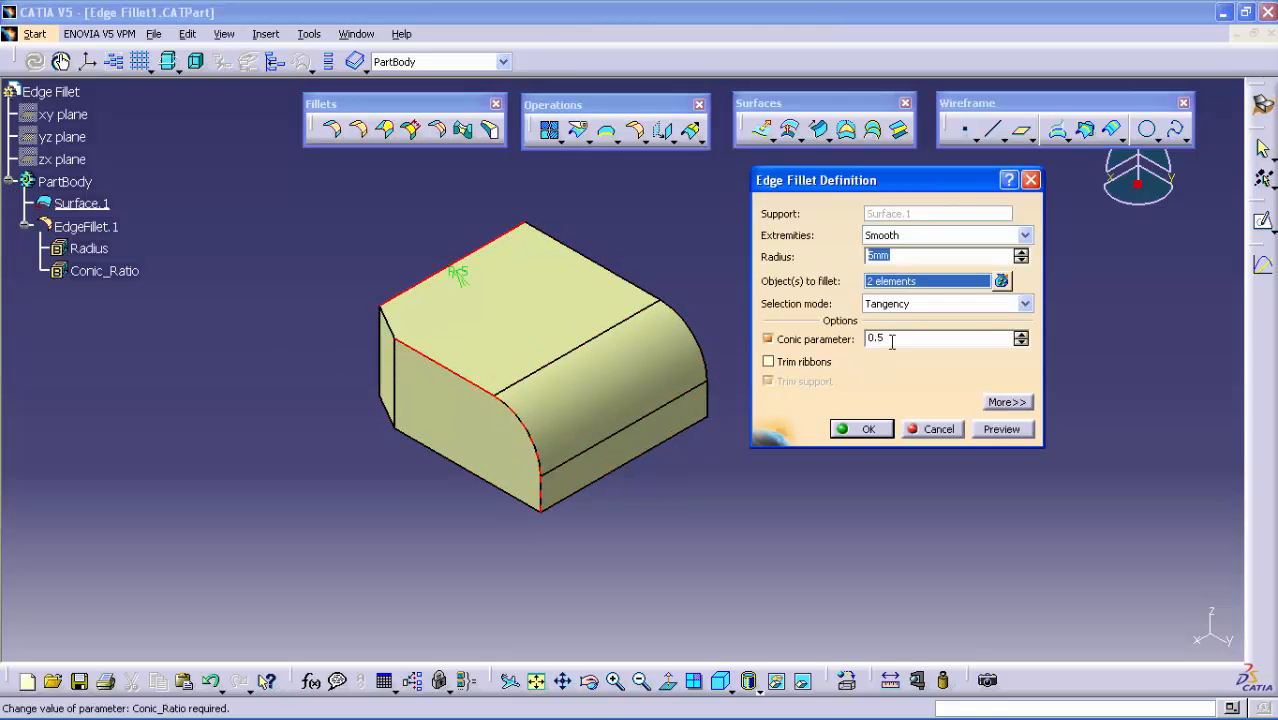
pyautogui.doubleClick(893, 341)
pyautogui.write('.9')
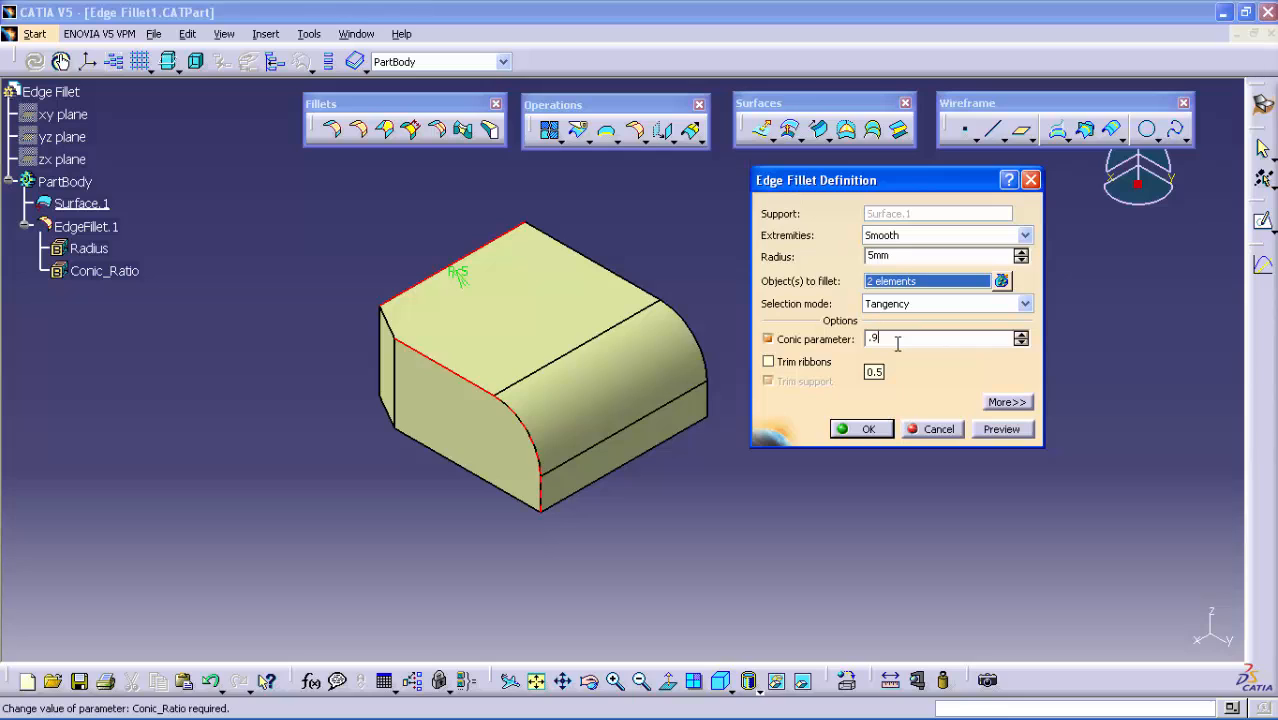
pyautogui.press('Return')
pyautogui.click(995, 430)
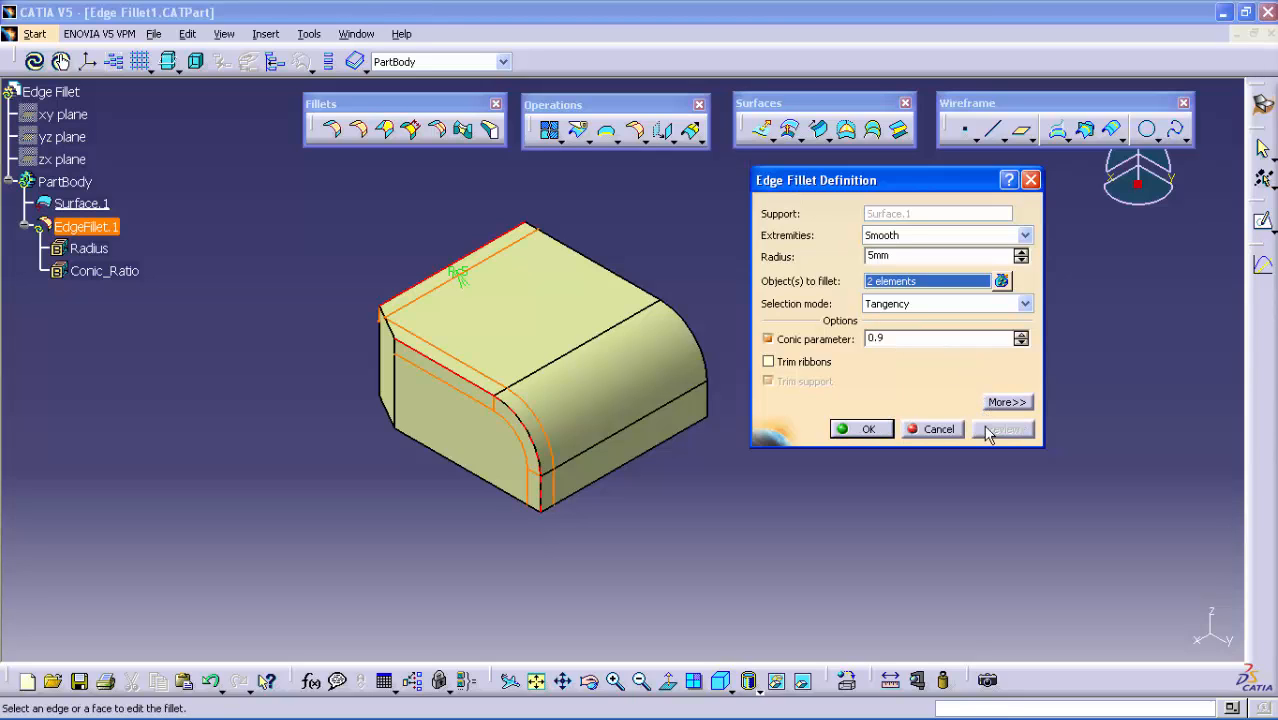
pyautogui.click(872, 429)
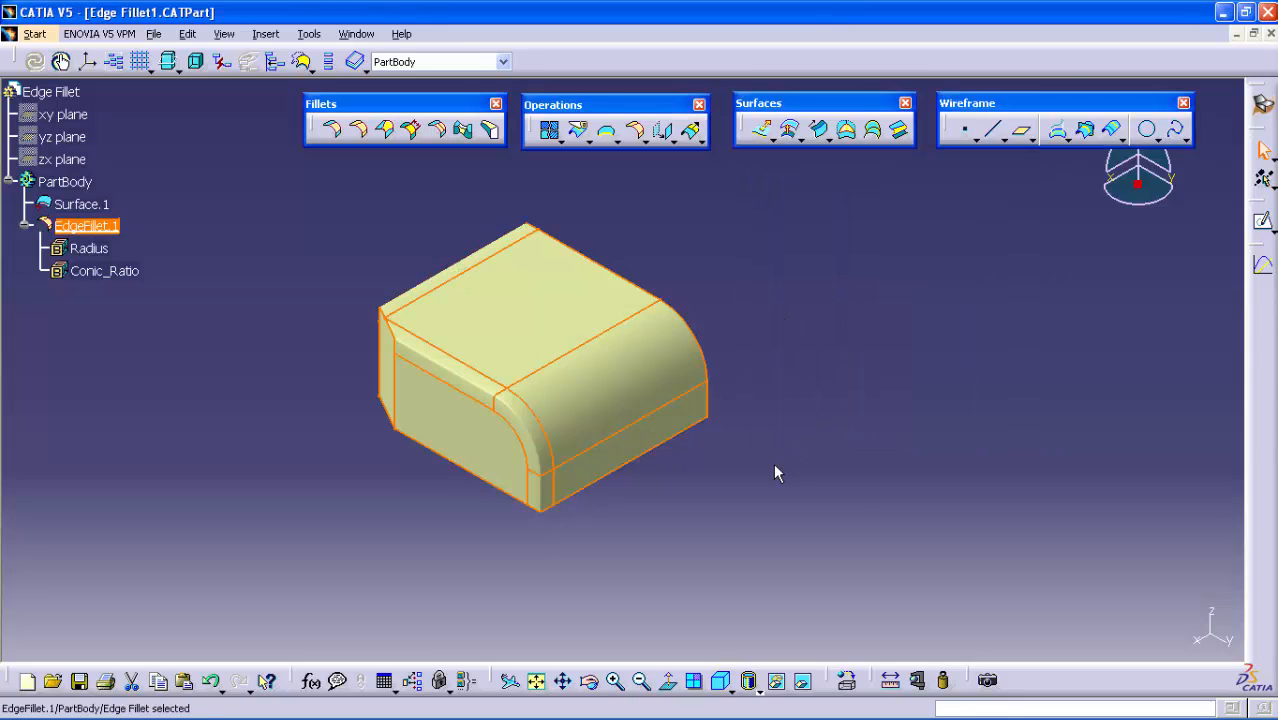
pyautogui.moveTo(704, 507); pyautogui.dragTo(673, 428, button='middle')
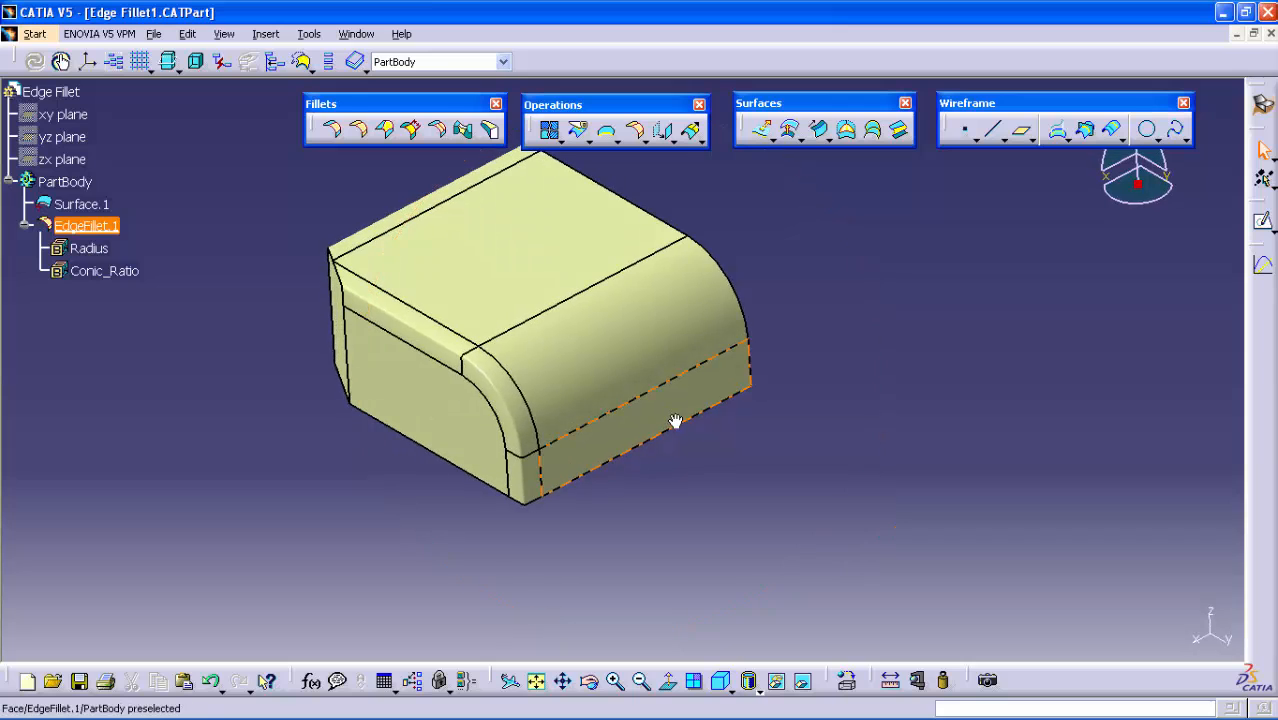
# Try a conic parameter of 0.5 on EdgeFillet.1 in a preview and discard the edit
pyautogui.doubleClick(85, 226)
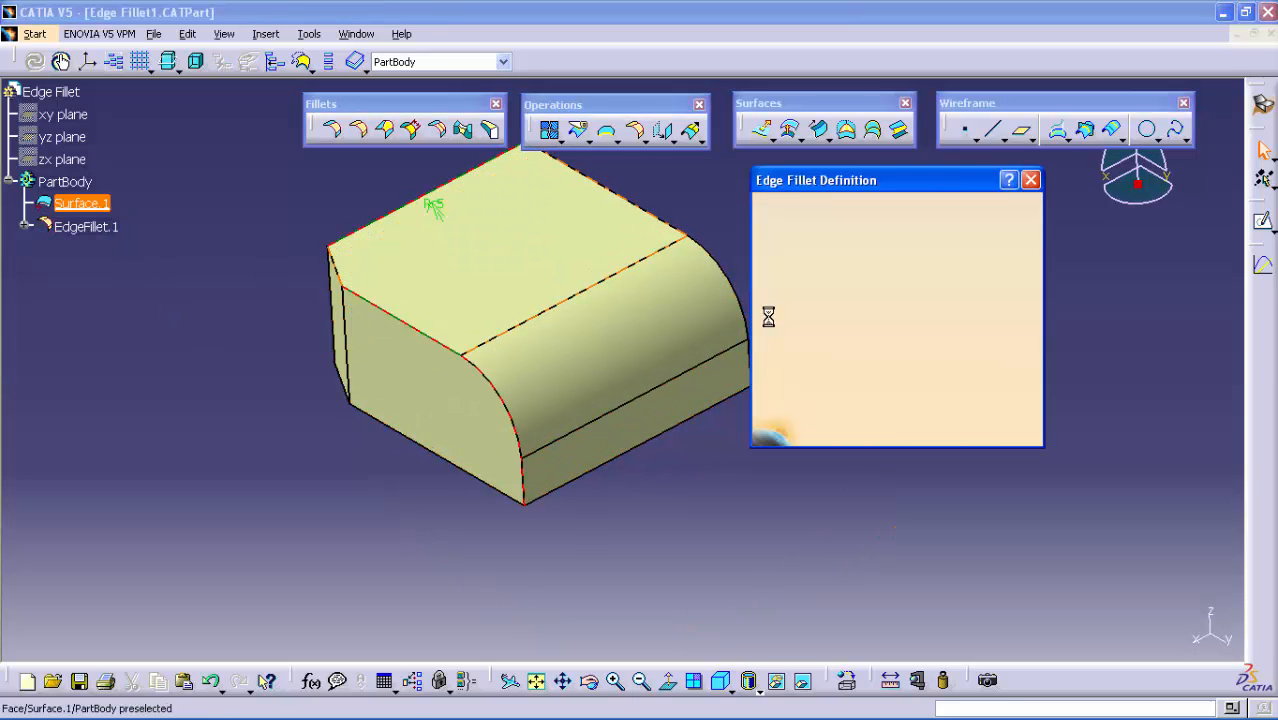
pyautogui.doubleClick(875, 339)
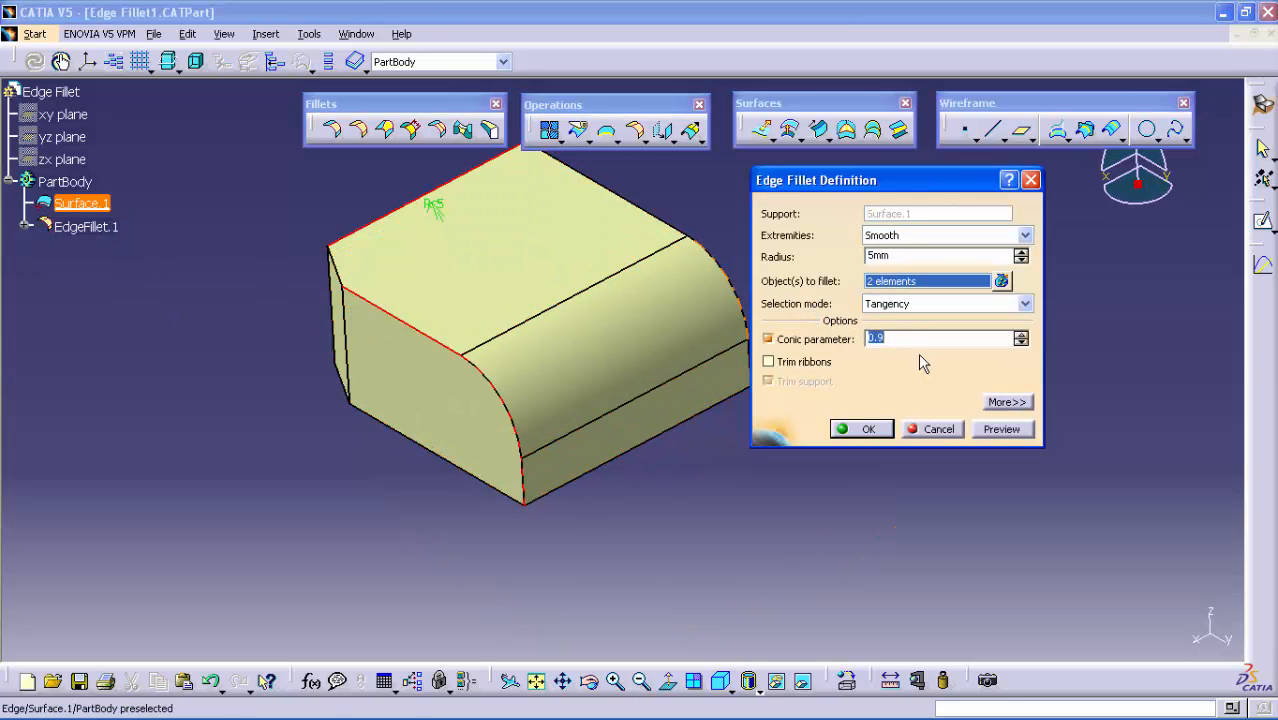
pyautogui.write('.5')
pyautogui.click(1004, 428)
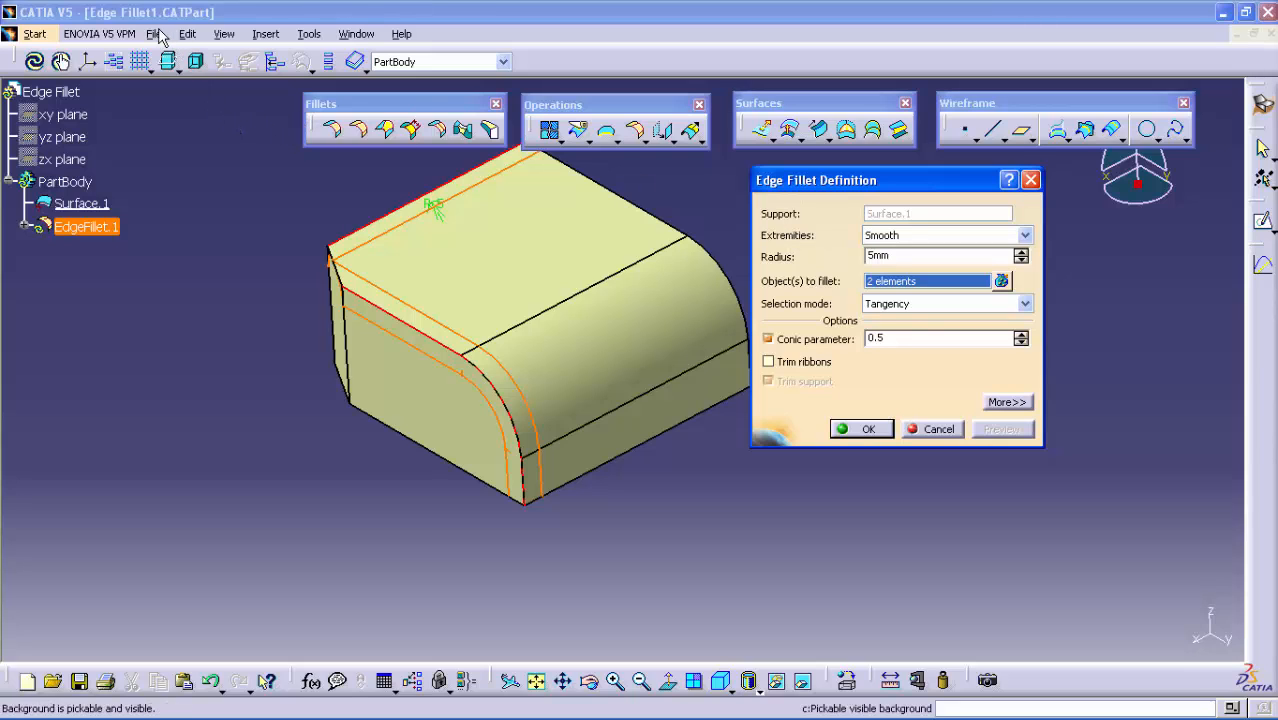
pyautogui.click(266, 34)
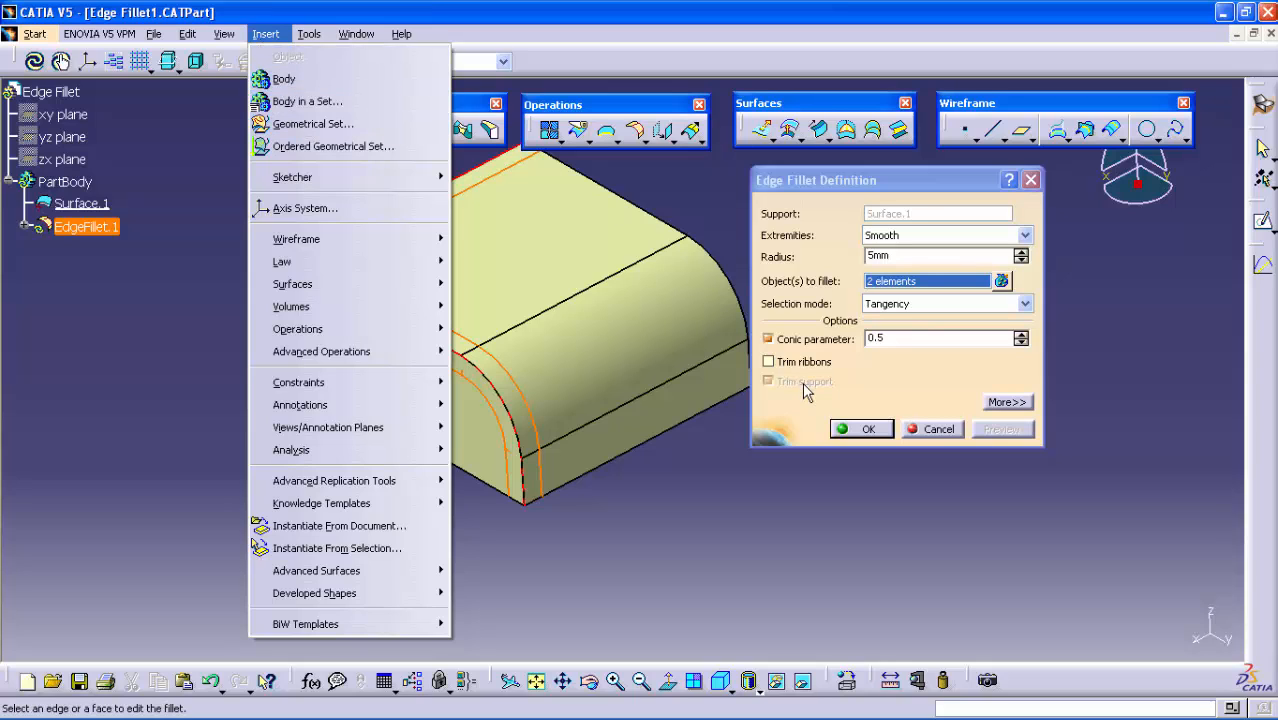
pyautogui.click(866, 383)
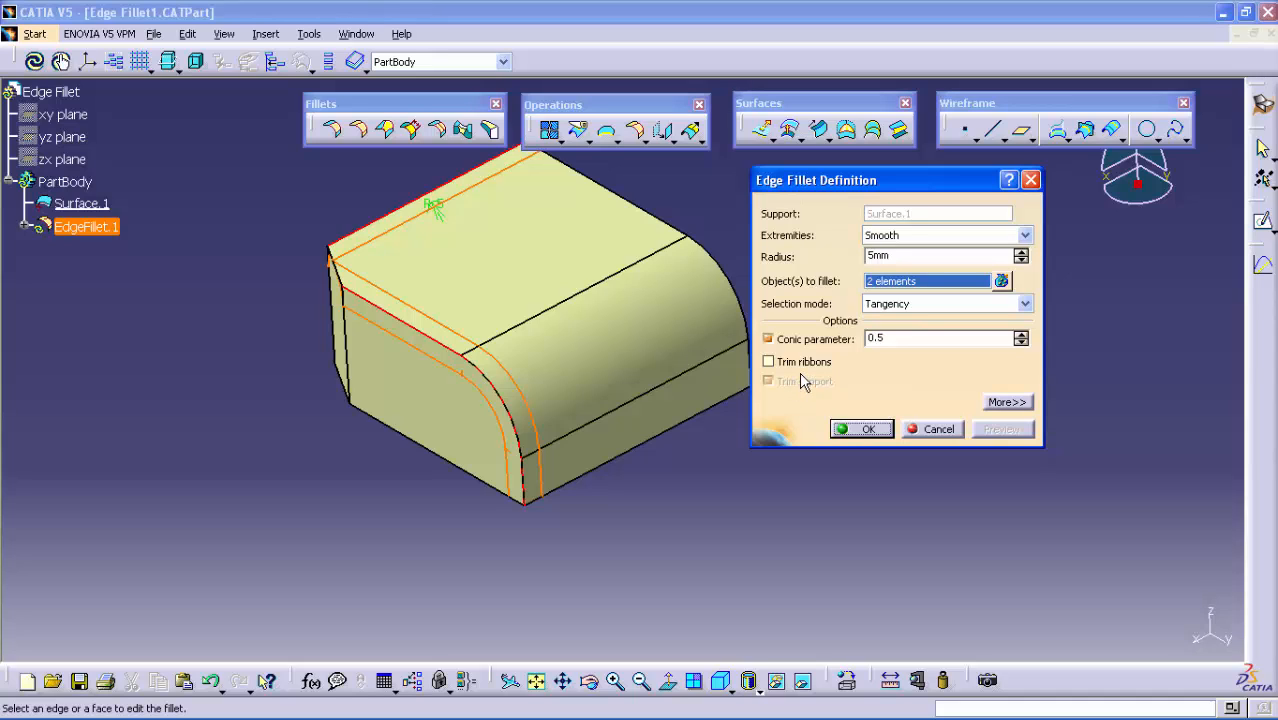
pyautogui.click(918, 432)
# Switch to the Edge Fillet2.CATPart document with the two cylinders on a plate
pyautogui.click(356, 33)
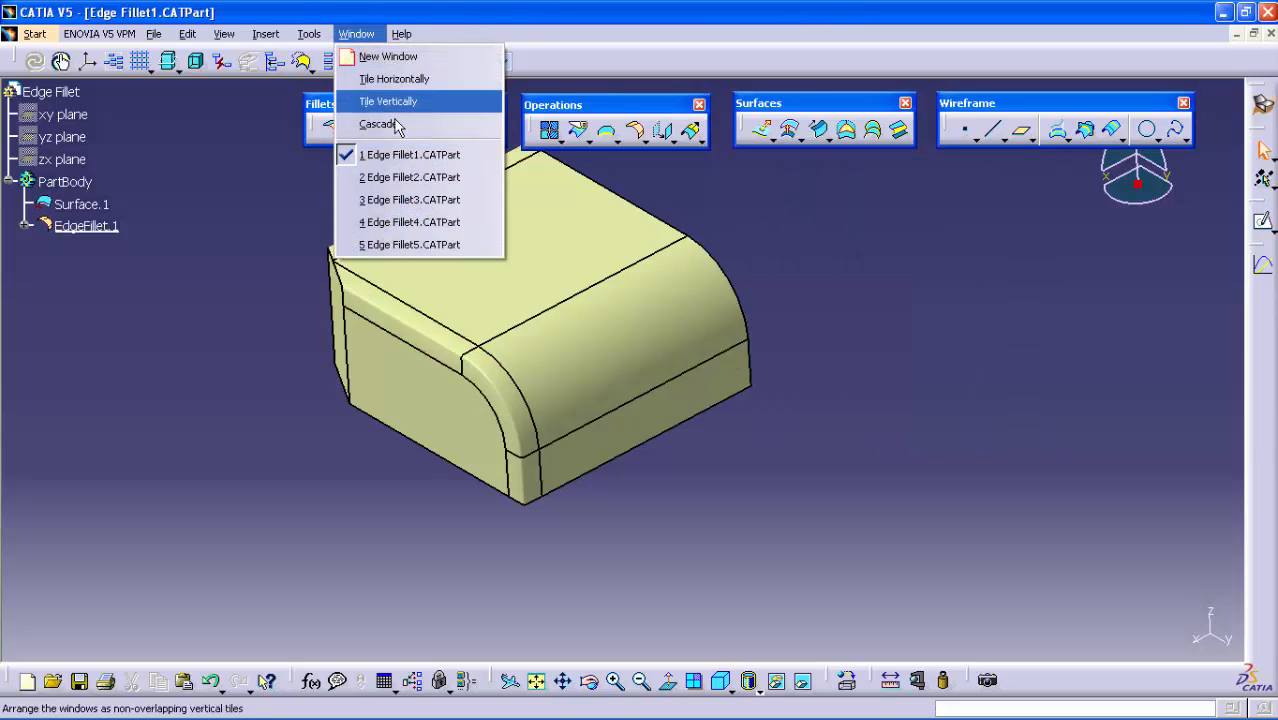
pyautogui.click(412, 180)
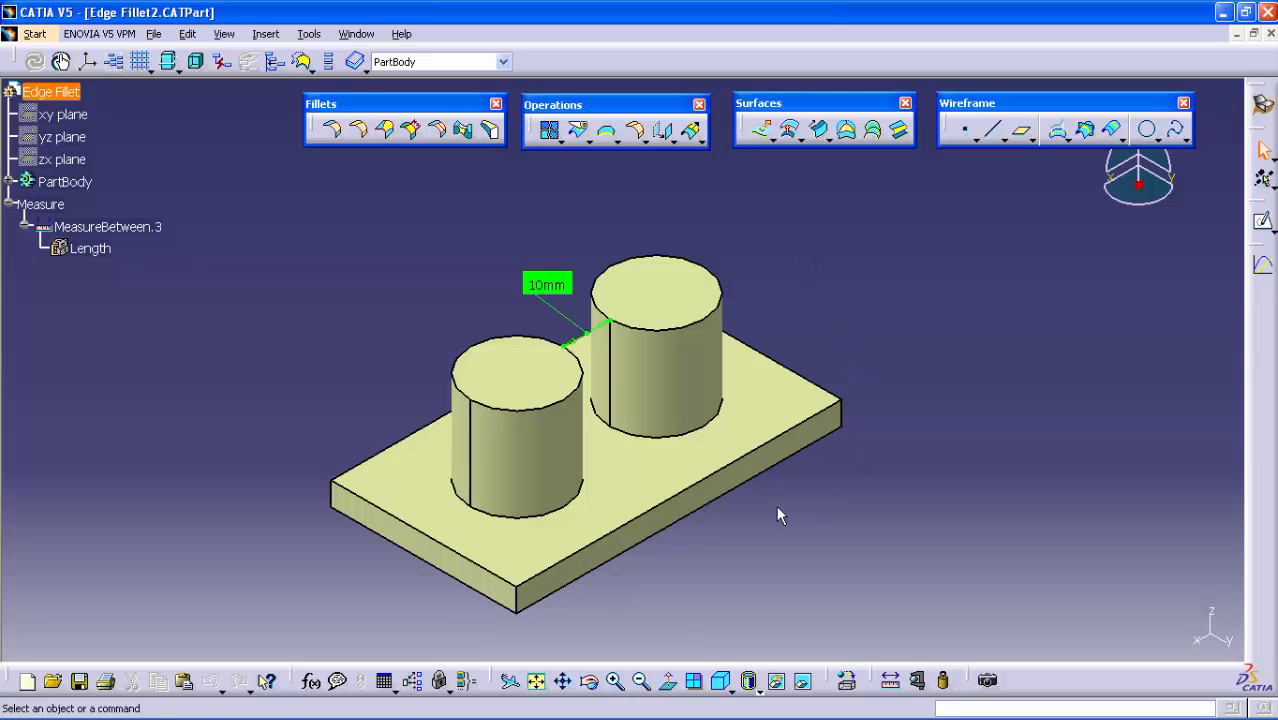
pyautogui.moveTo(776, 505); pyautogui.dragTo(700, 462, button='middle')
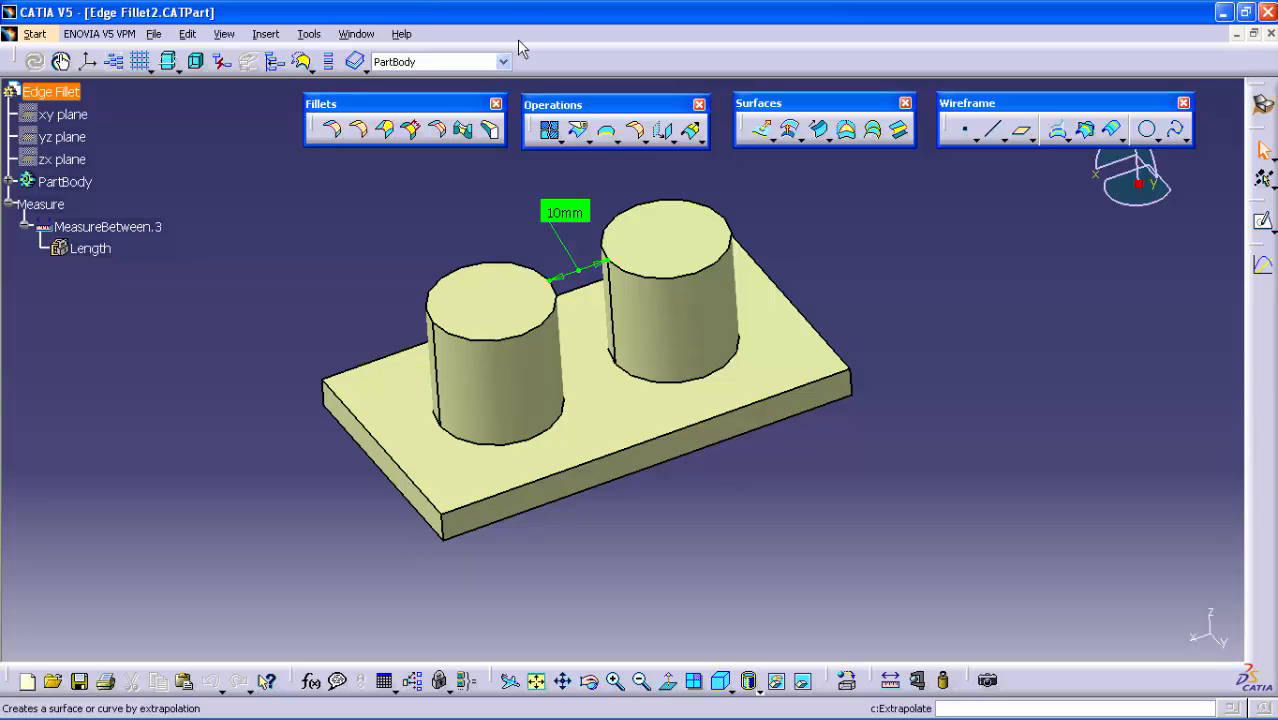
# Start an Edge Fillet with a 7 mm radius on the base edges of both cylinders and preview it
pyautogui.click(360, 132)
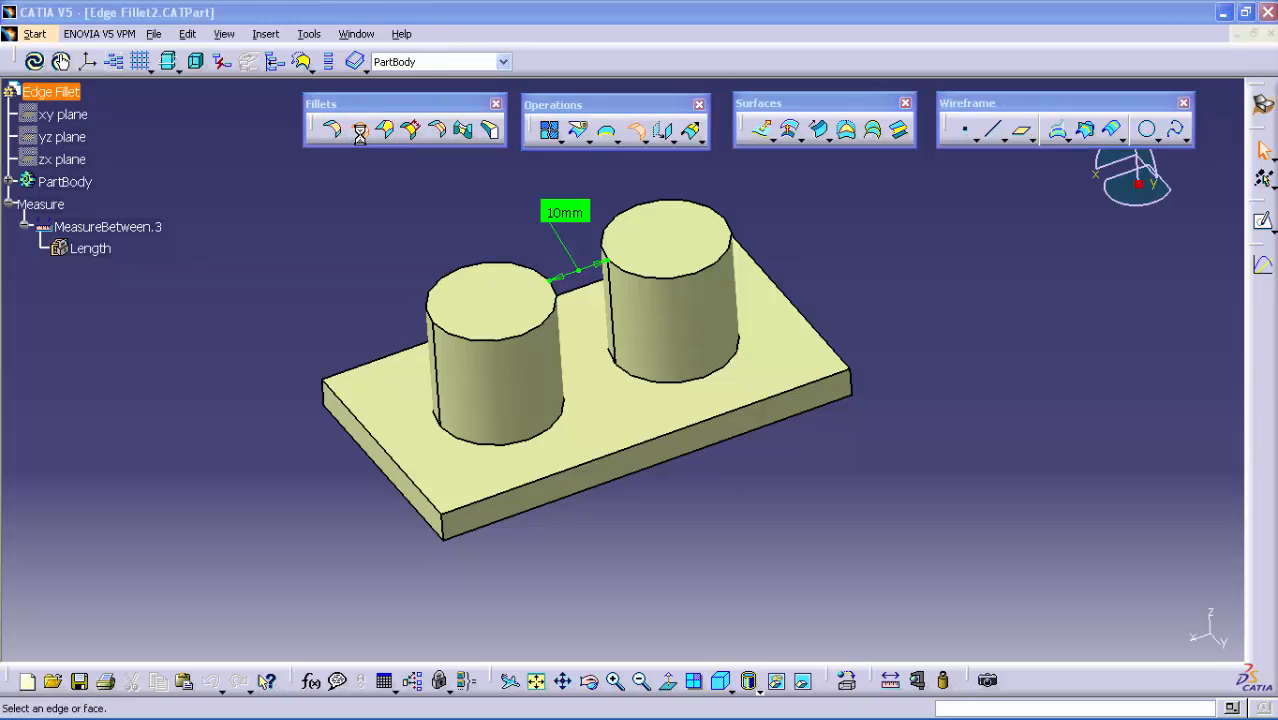
pyautogui.click(622, 372)
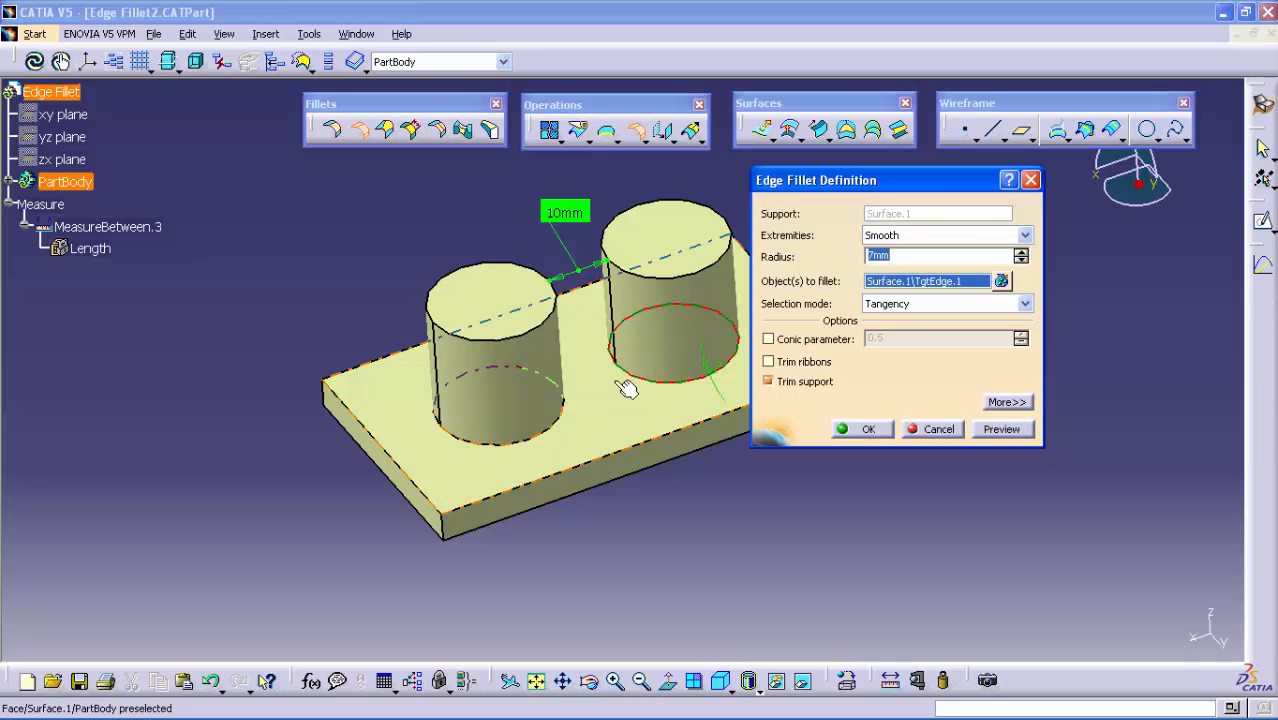
pyautogui.click(572, 422)
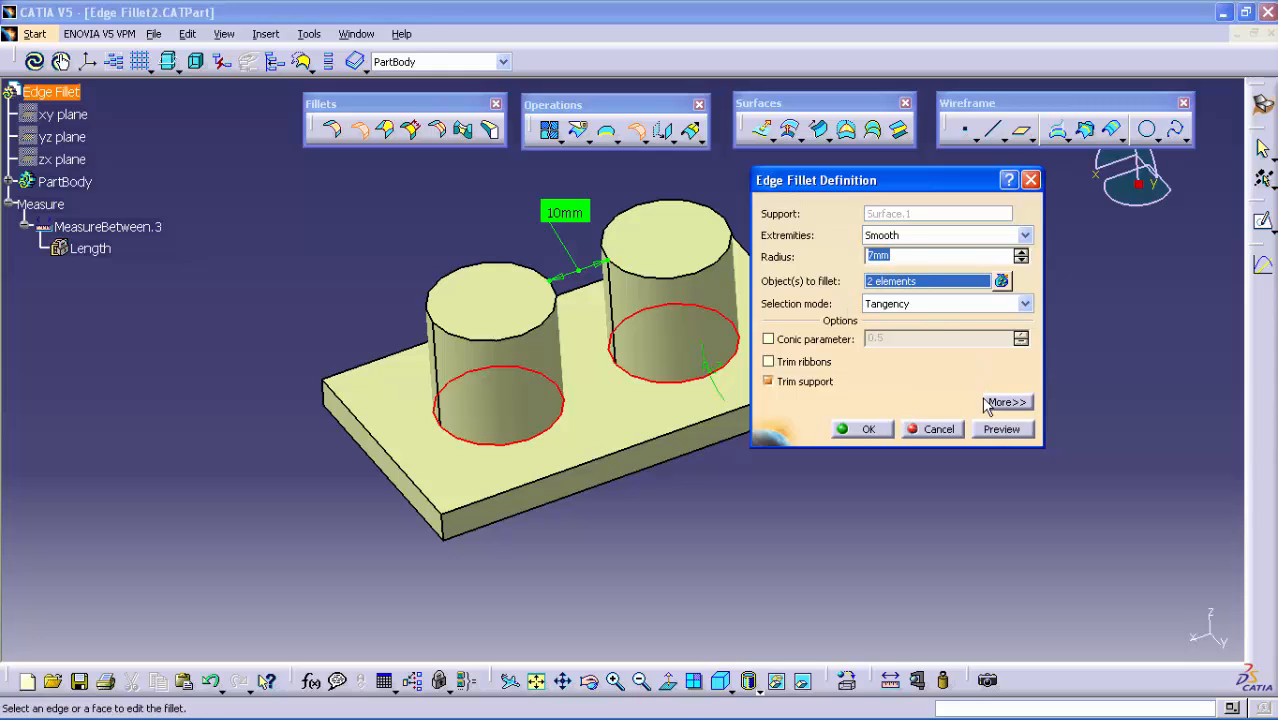
pyautogui.click(986, 429)
pyautogui.moveTo(777, 470); pyautogui.dragTo(677, 518, button='middle')
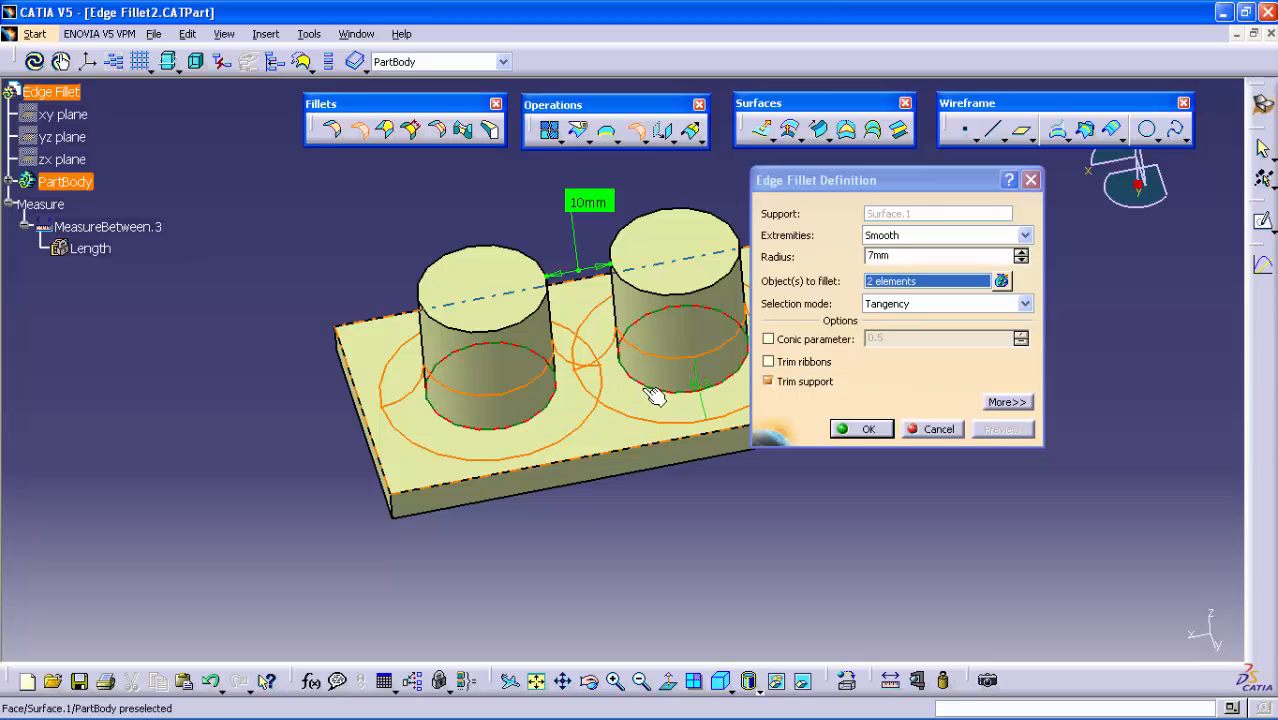
# Enable Trim ribbons for the two cylinder fillets, preview the result and create the fillet
pyautogui.click(805, 366)
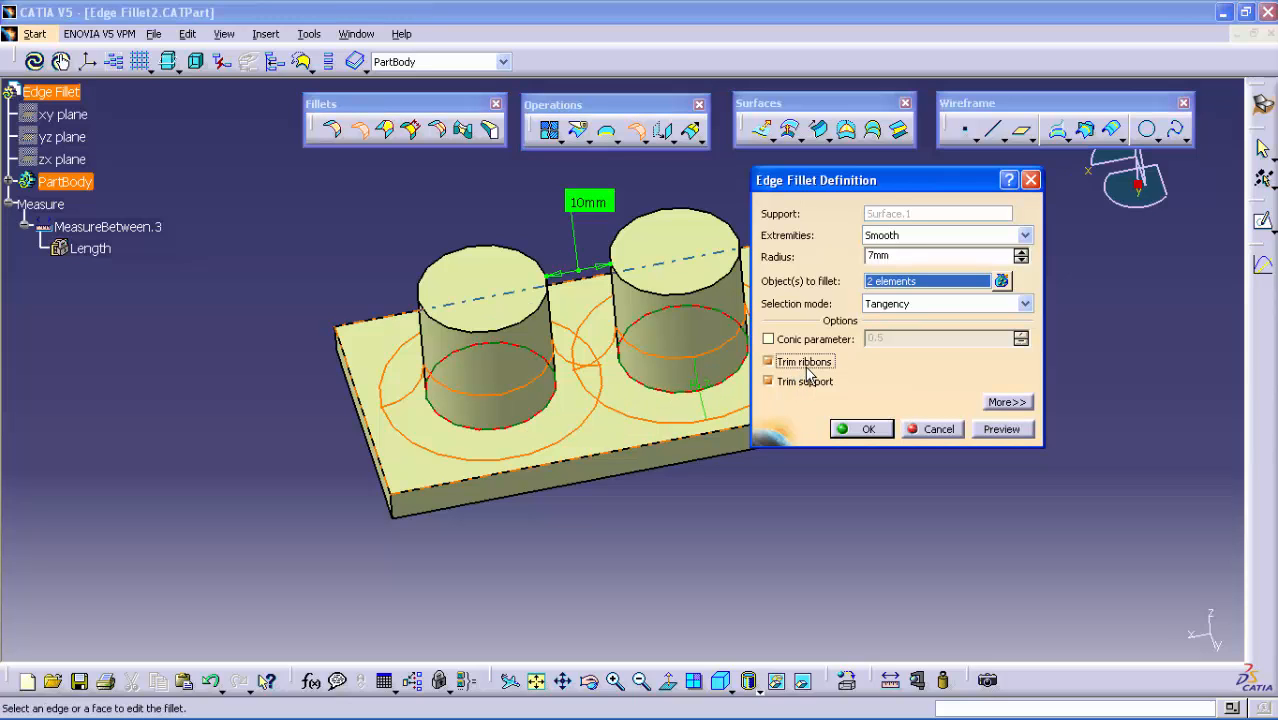
pyautogui.click(1001, 429)
pyautogui.click(868, 429)
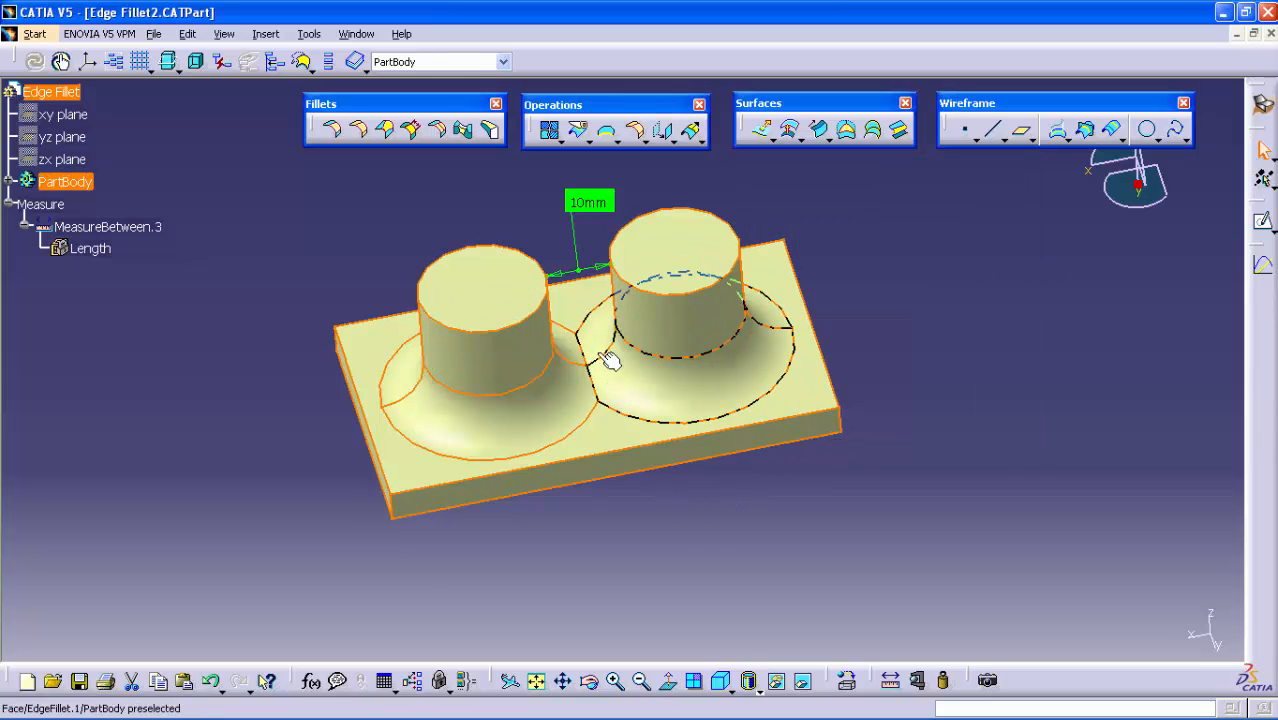
pyautogui.click(604, 410)
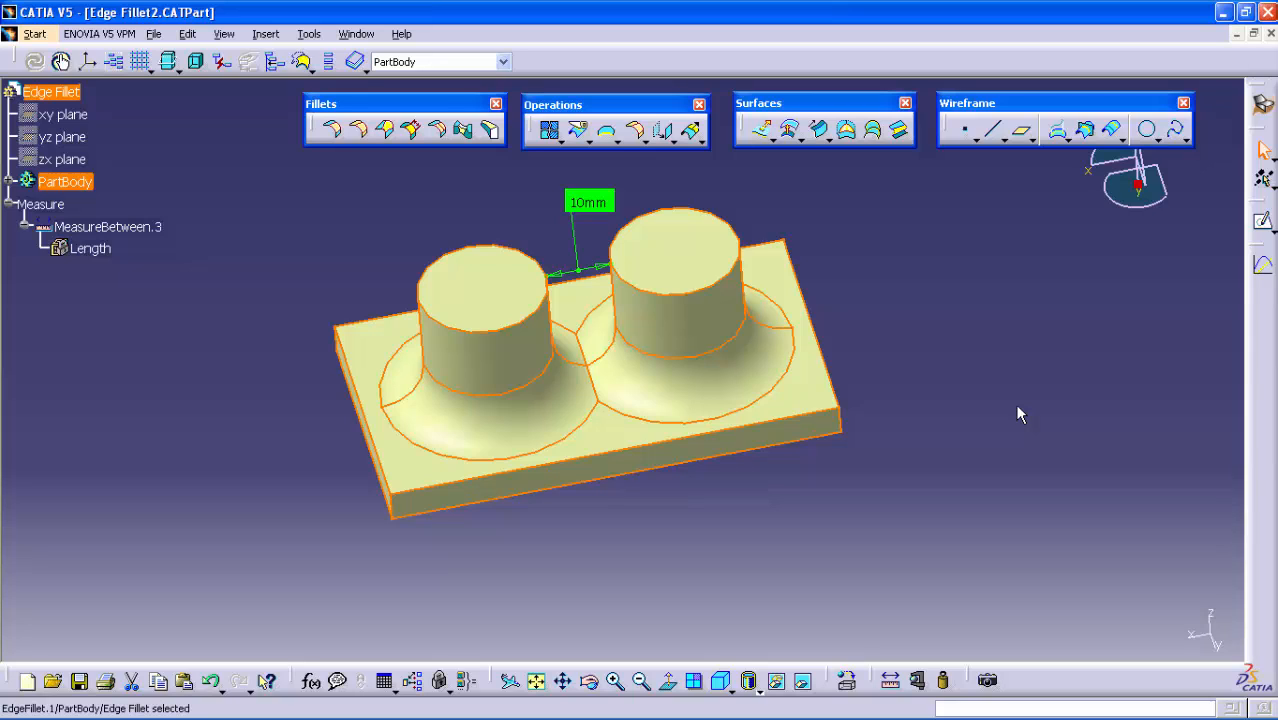
# Switch to the Edge Fillet3.CATPart document with the short disc on a square plate
pyautogui.click(357, 34)
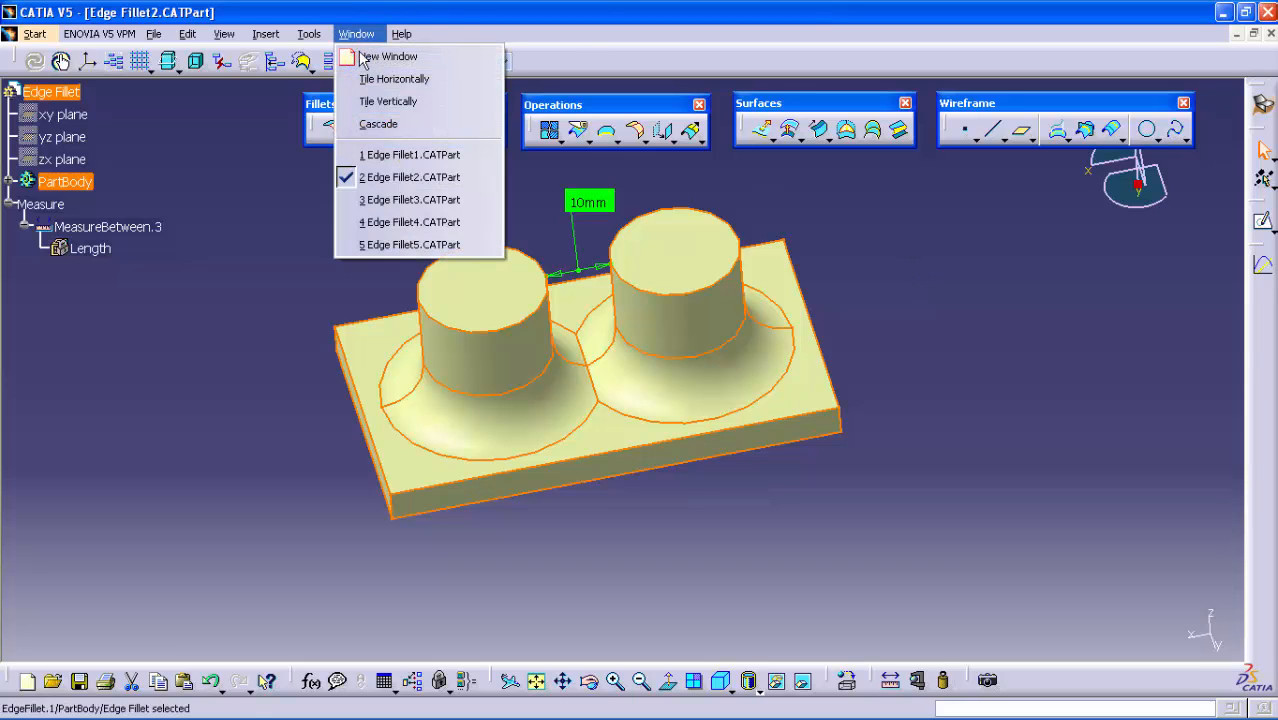
pyautogui.click(395, 200)
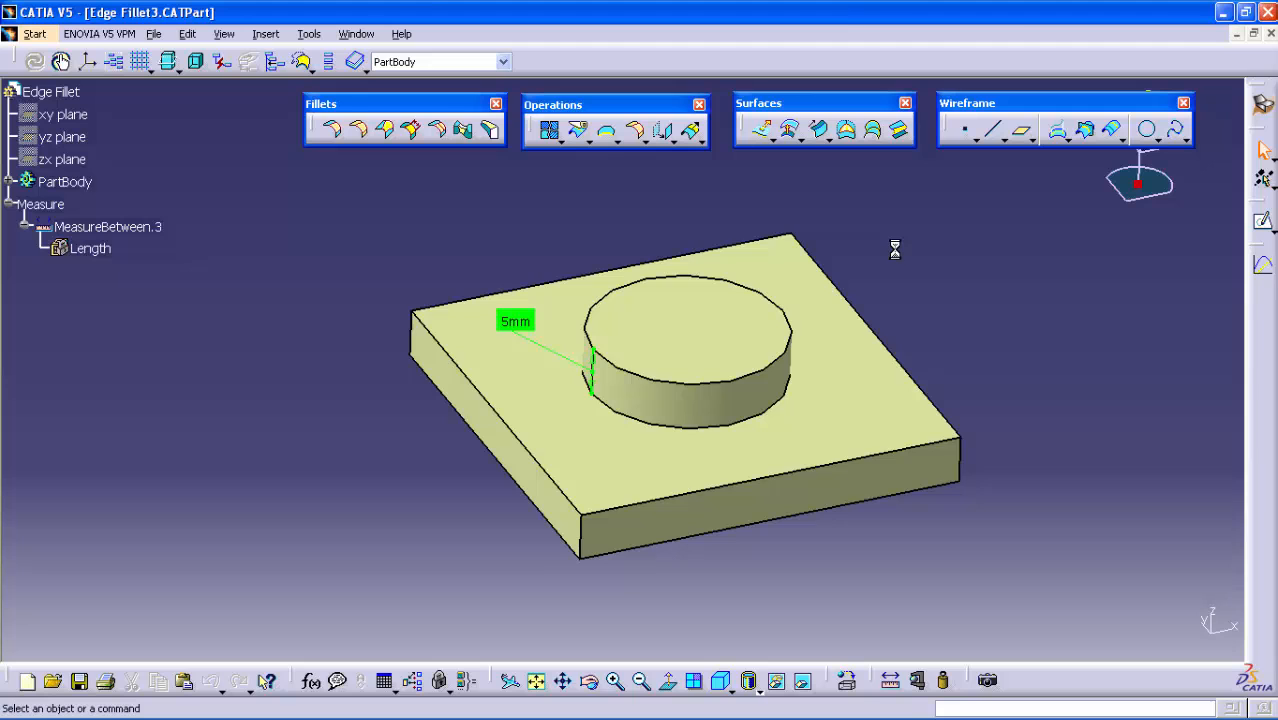
pyautogui.moveTo(884, 266); pyautogui.dragTo(781, 257, button='middle')
pyautogui.click(884, 266)
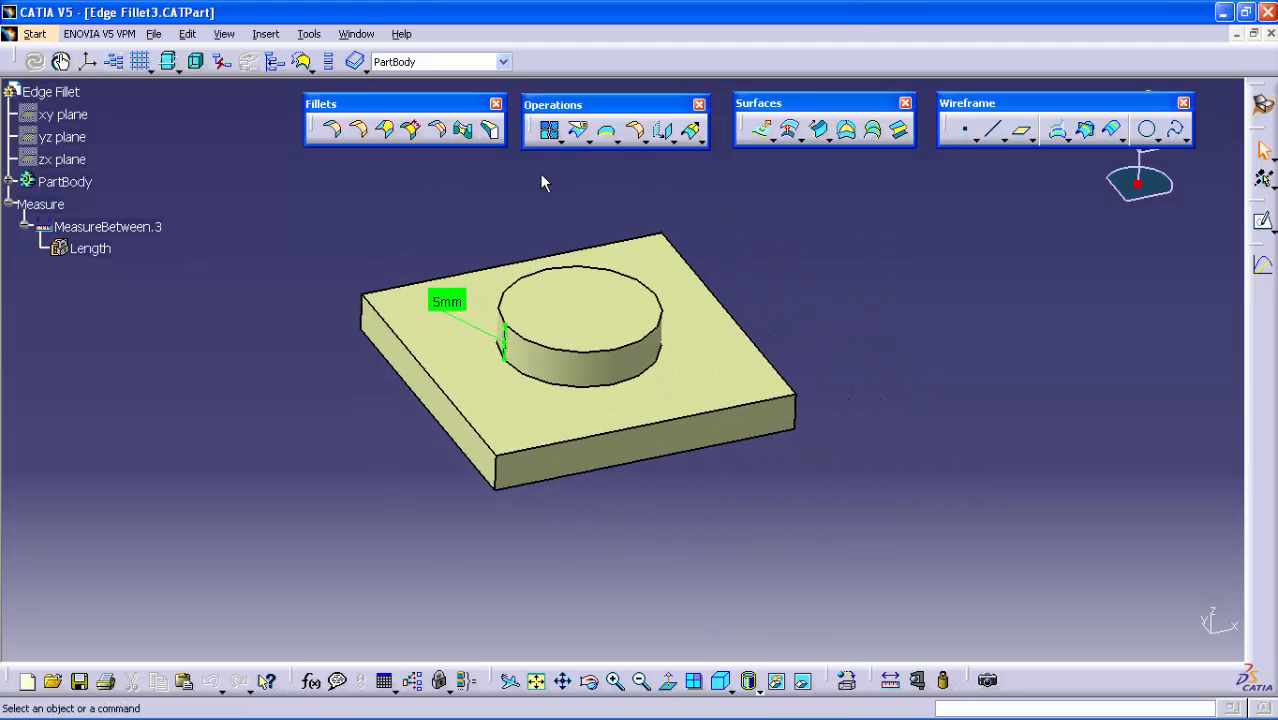
# Try previewing a 7 mm Edge Fillet on the base edge of the short disc
pyautogui.click(360, 131)
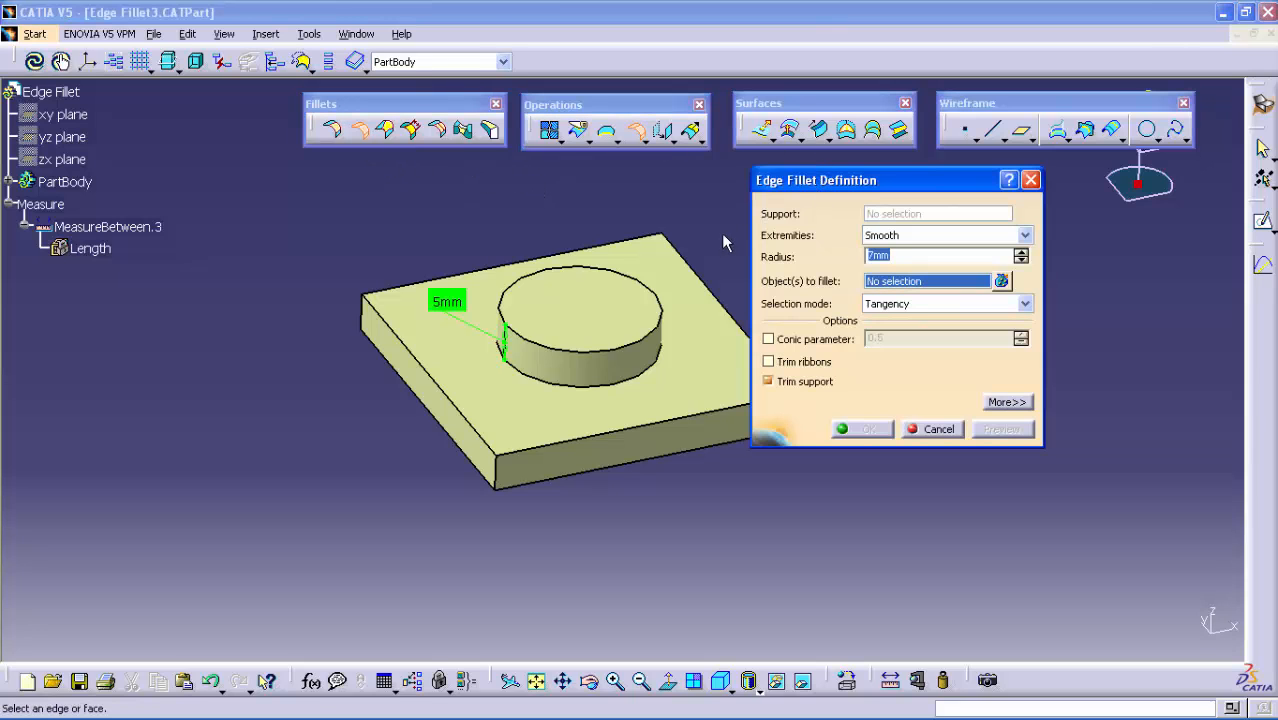
pyautogui.moveTo(692, 233); pyautogui.dragTo(668, 224, button='middle')
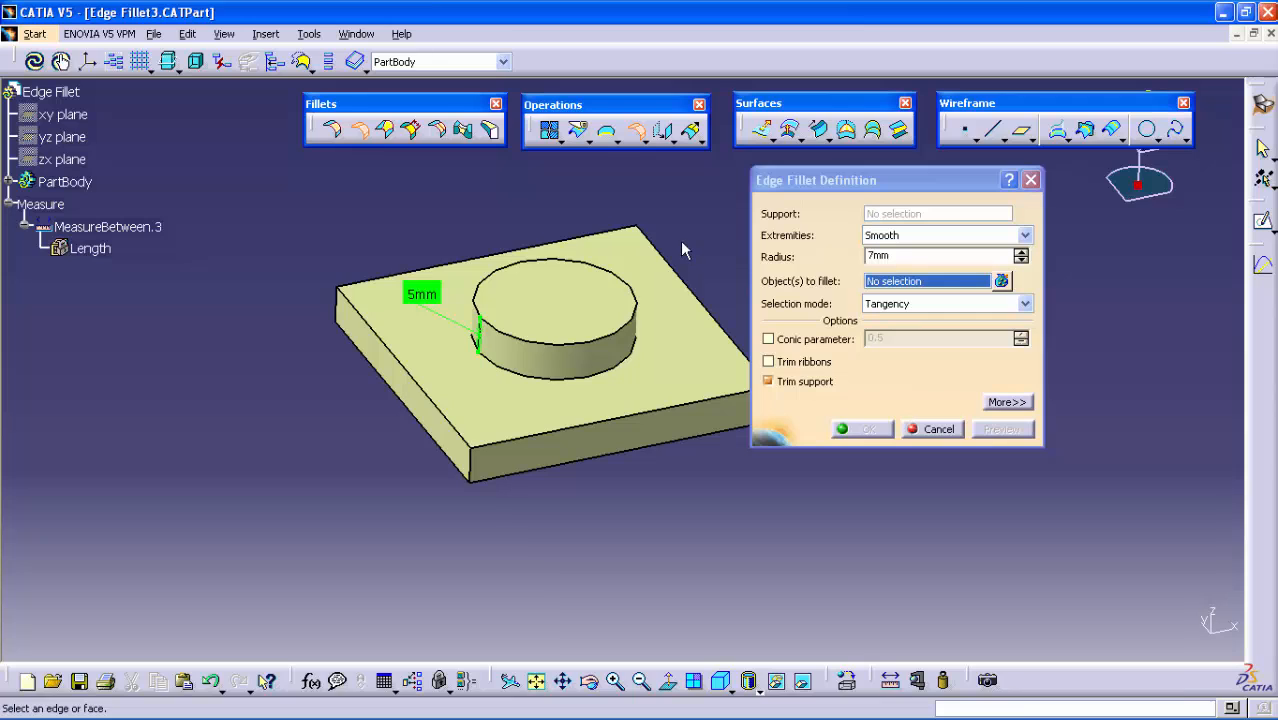
pyautogui.click(622, 376)
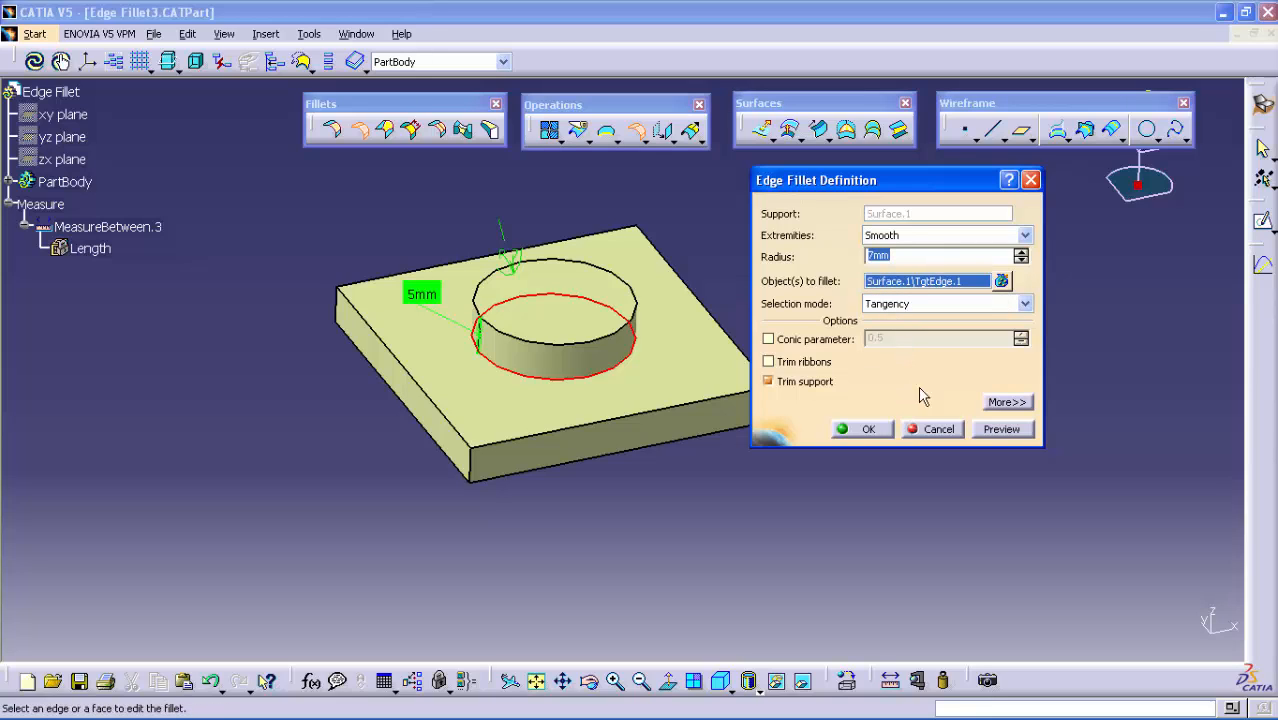
pyautogui.click(982, 430)
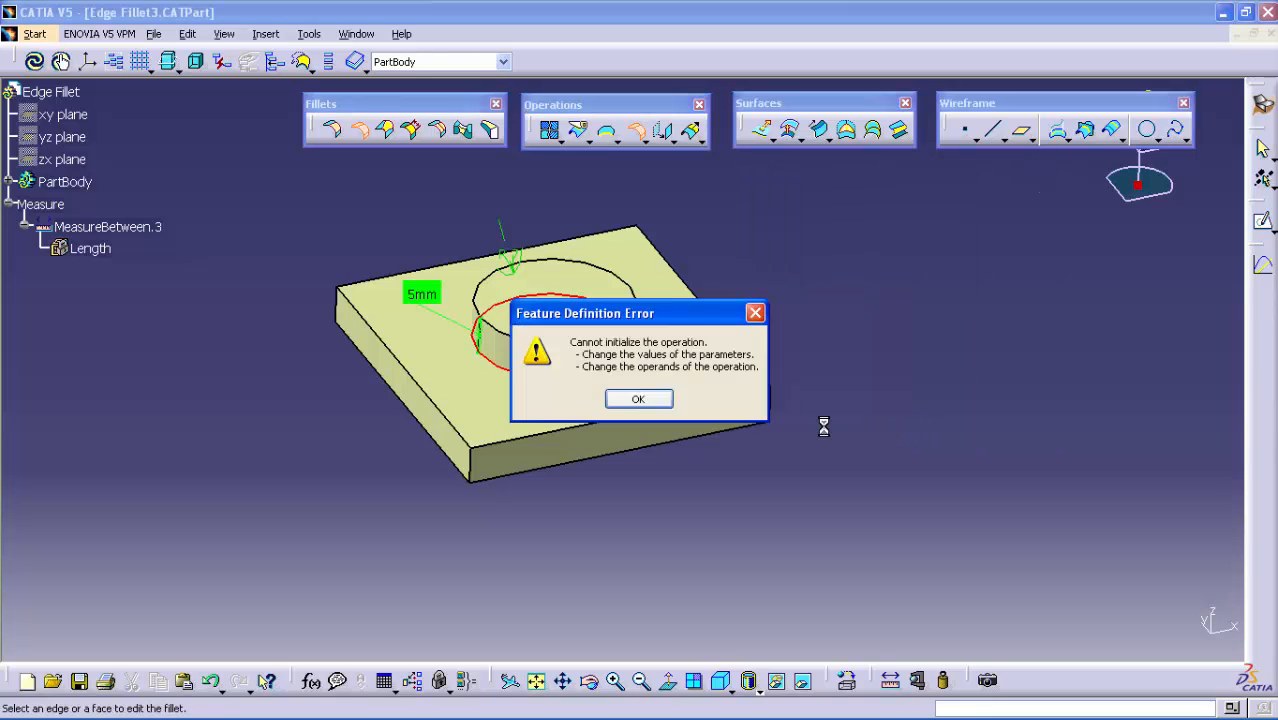
pyautogui.click(655, 397)
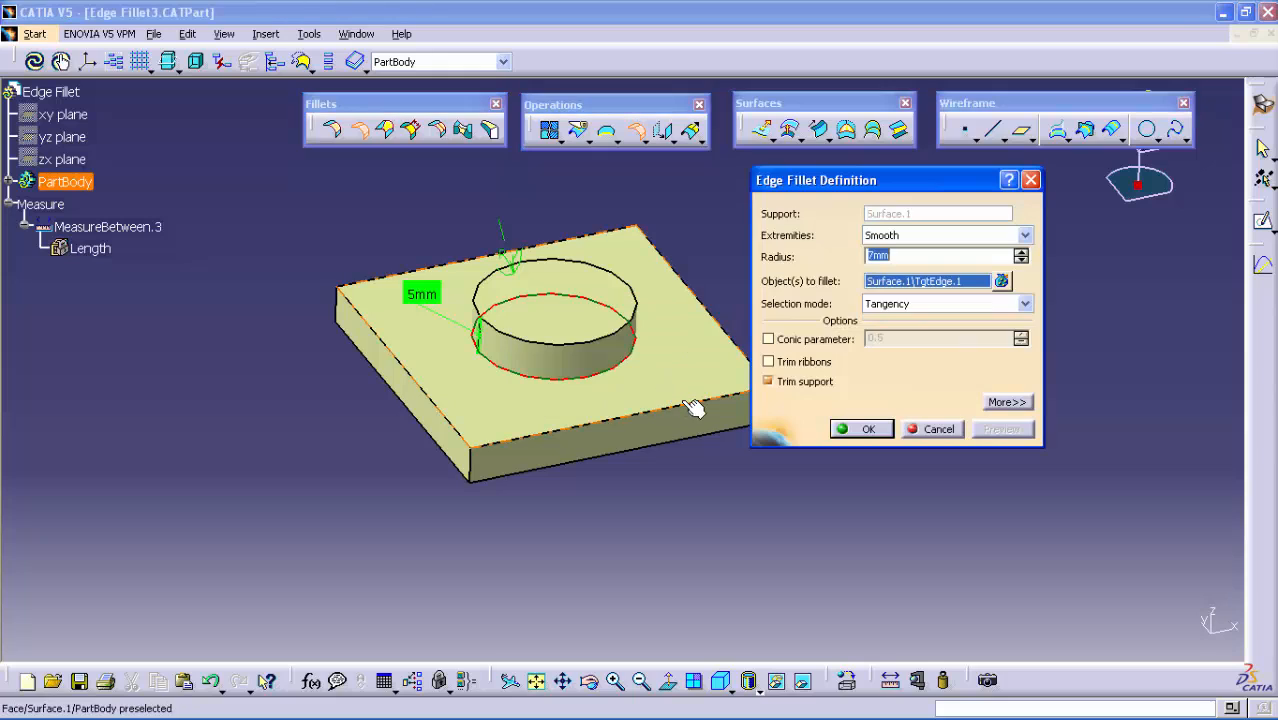
# Set the disc's top circular edge as the edge to keep and create the fillet
pyautogui.click(1005, 402)
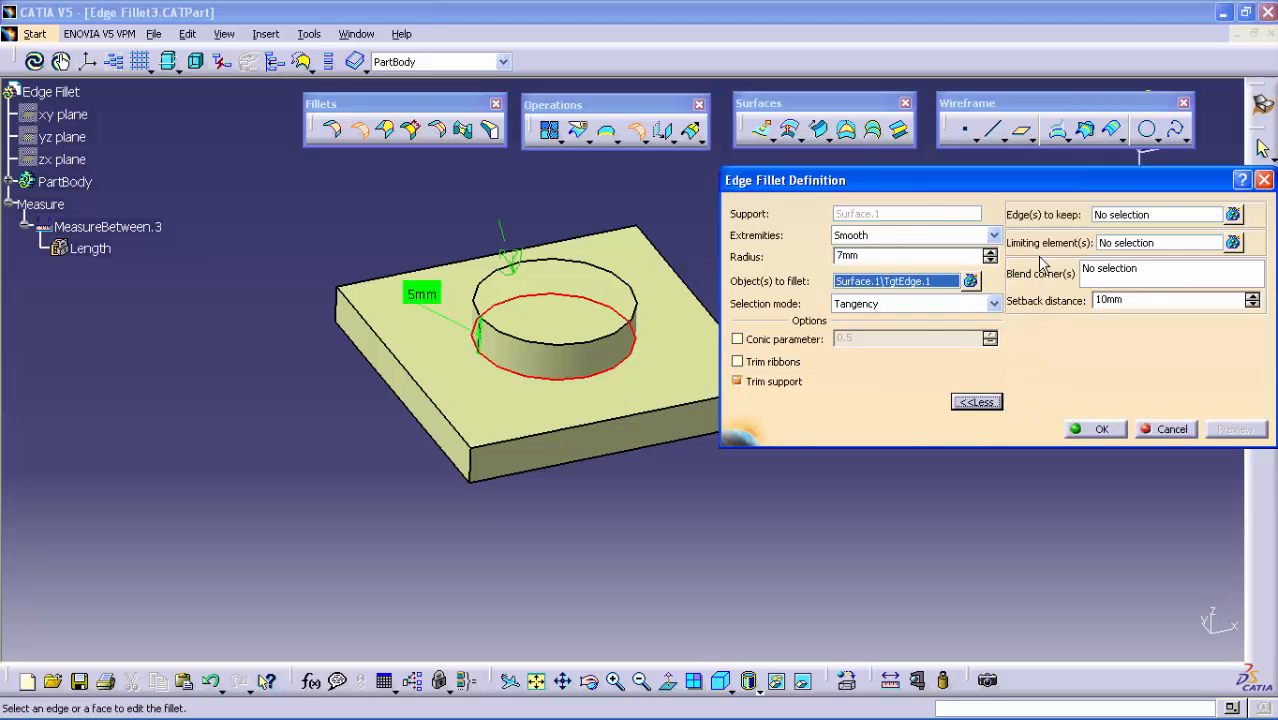
pyautogui.click(1107, 217)
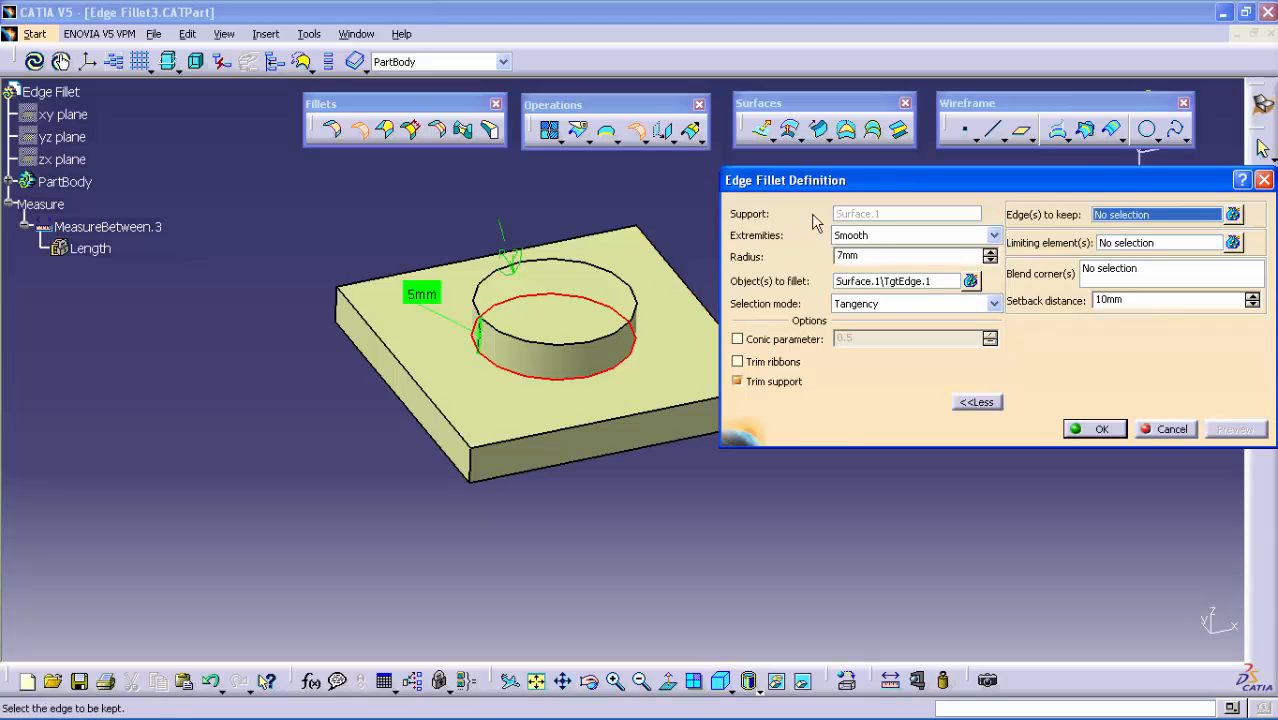
pyautogui.click(610, 329)
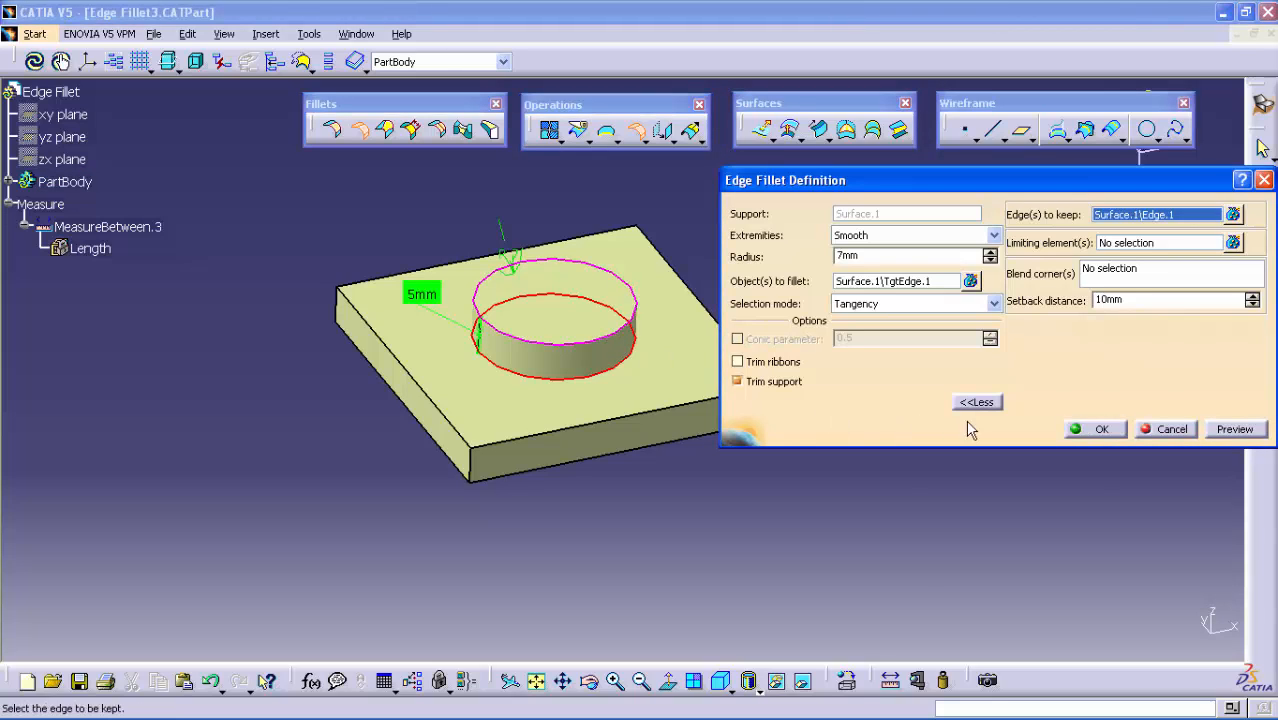
pyautogui.click(1077, 426)
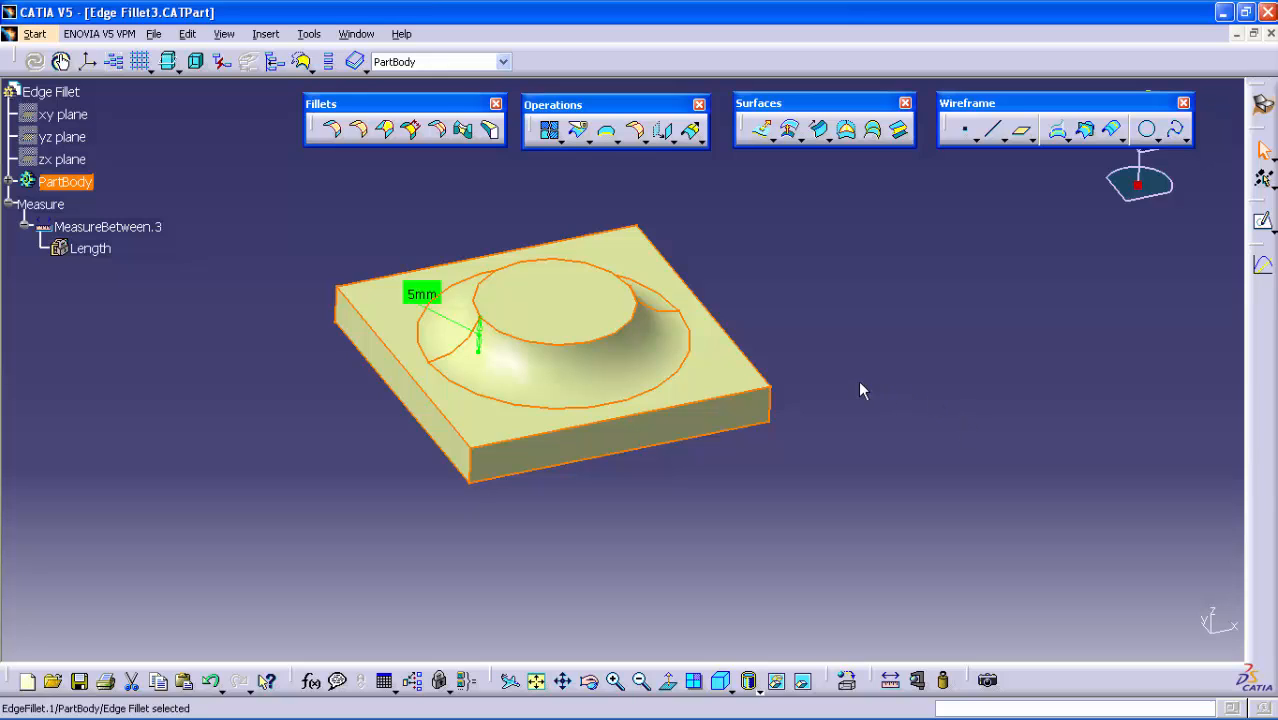
pyautogui.click(615, 334)
# Switch to the Edge Fillet4.CATPart document with the slanted hollow boss on a round base
pyautogui.click(356, 33)
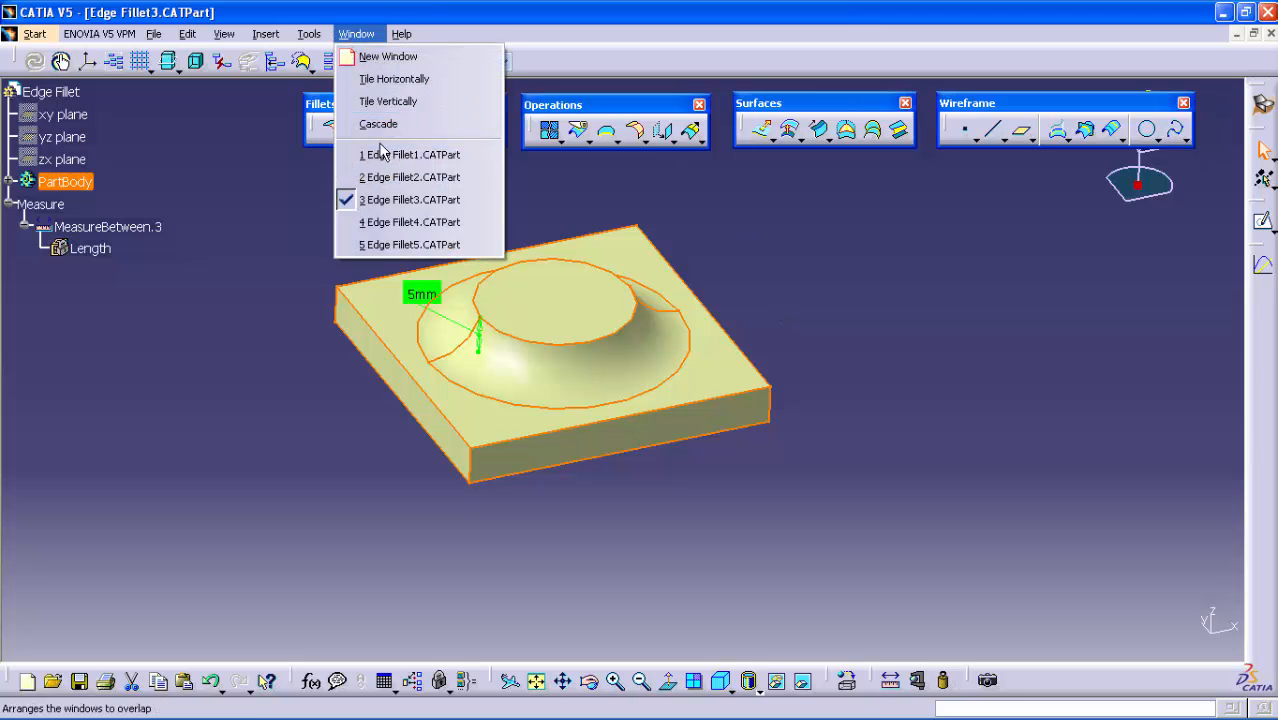
pyautogui.click(405, 224)
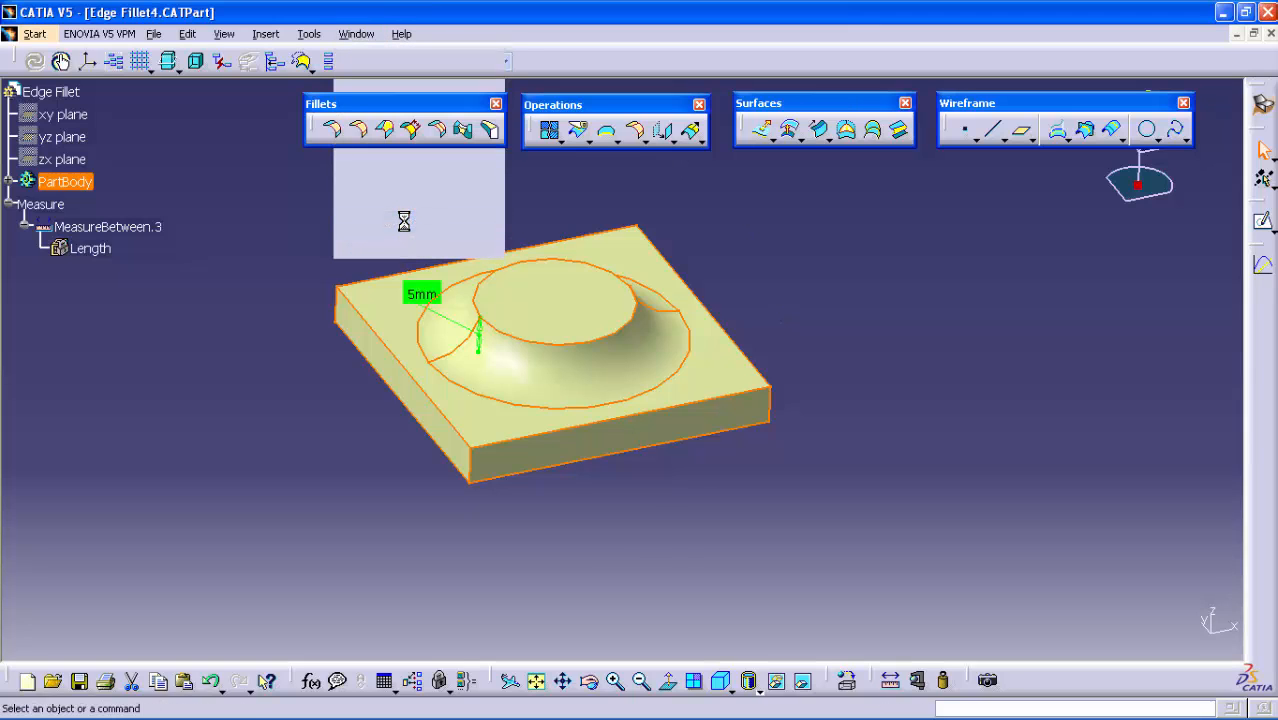
pyautogui.moveTo(826, 309); pyautogui.dragTo(800, 244, button='middle')
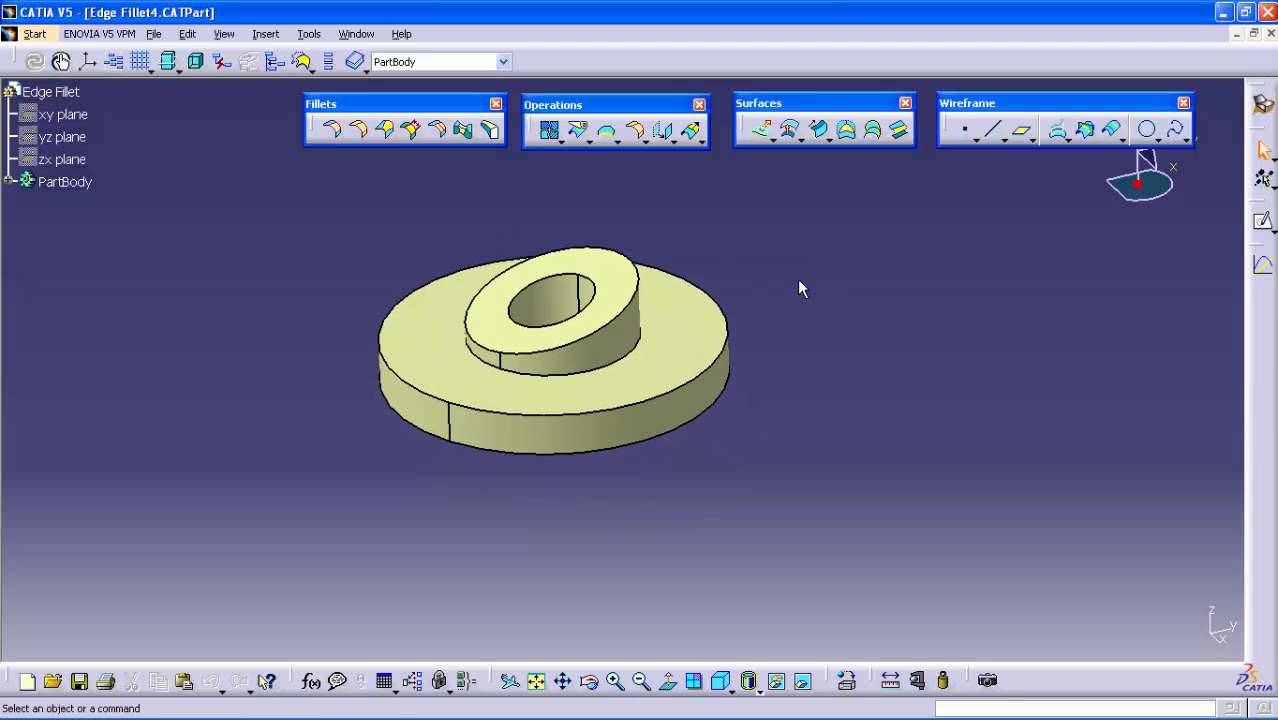
pyautogui.moveTo(799, 288); pyautogui.dragTo(496, 391, button='middle')
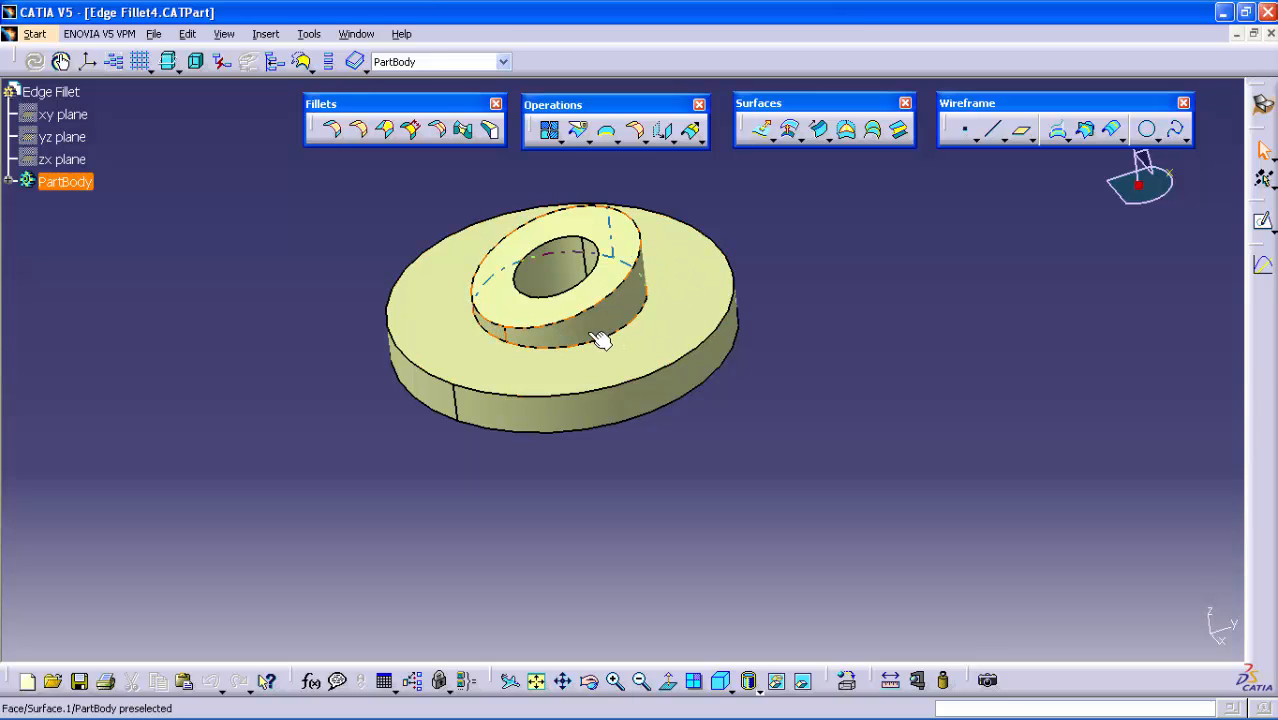
# Try previewing a 16 mm Edge Fillet on the edge where the slanted boss meets the round base
pyautogui.click(358, 129)
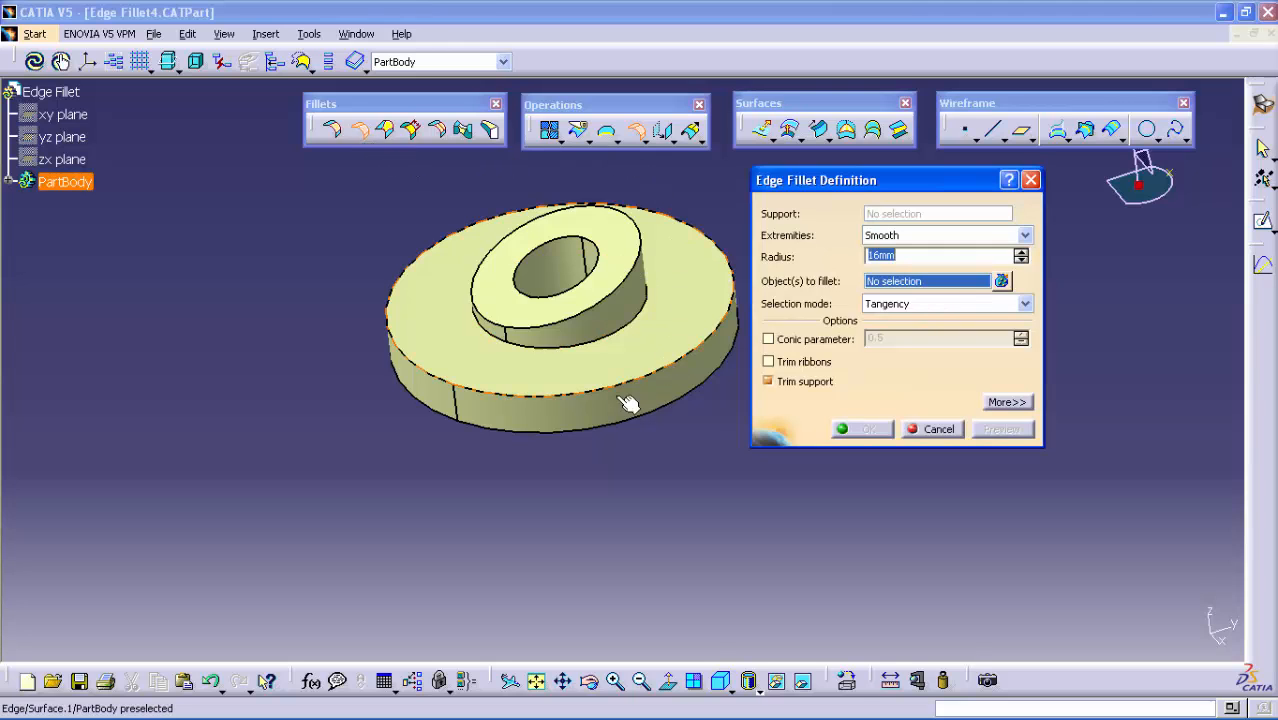
pyautogui.moveTo(570, 424); pyautogui.dragTo(520, 449, button='middle')
pyautogui.click(492, 435)
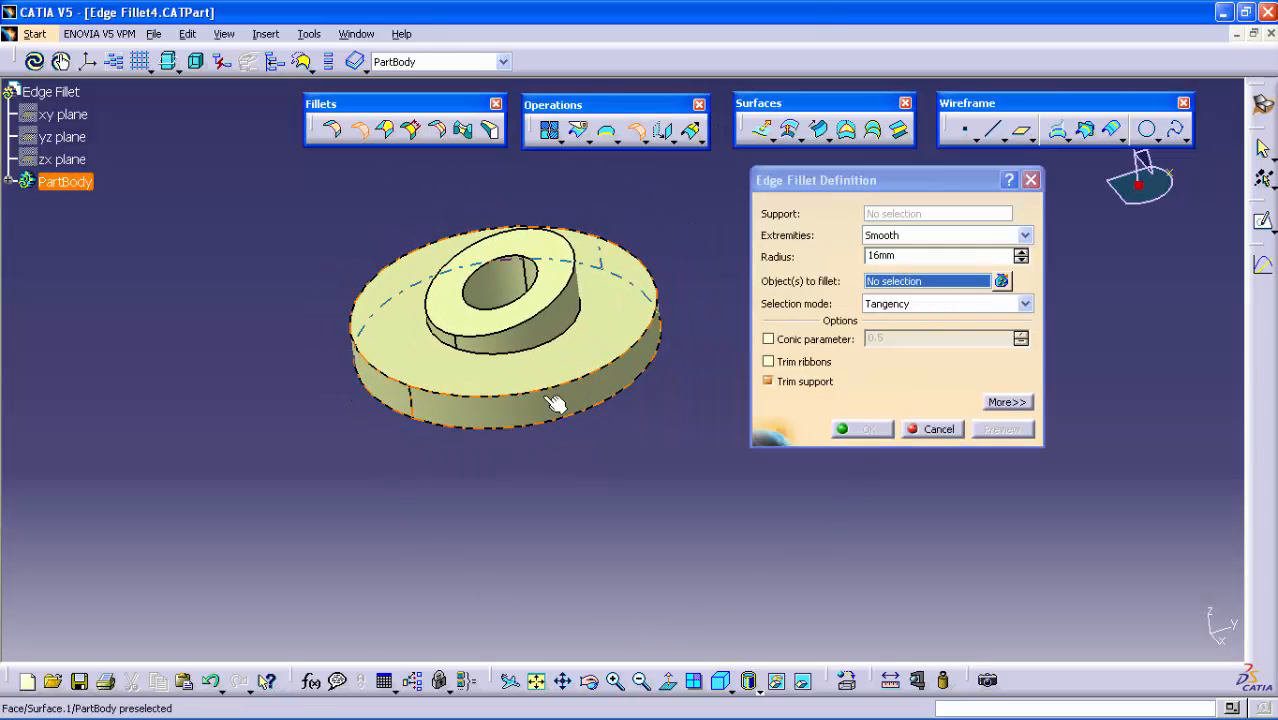
pyautogui.click(545, 342)
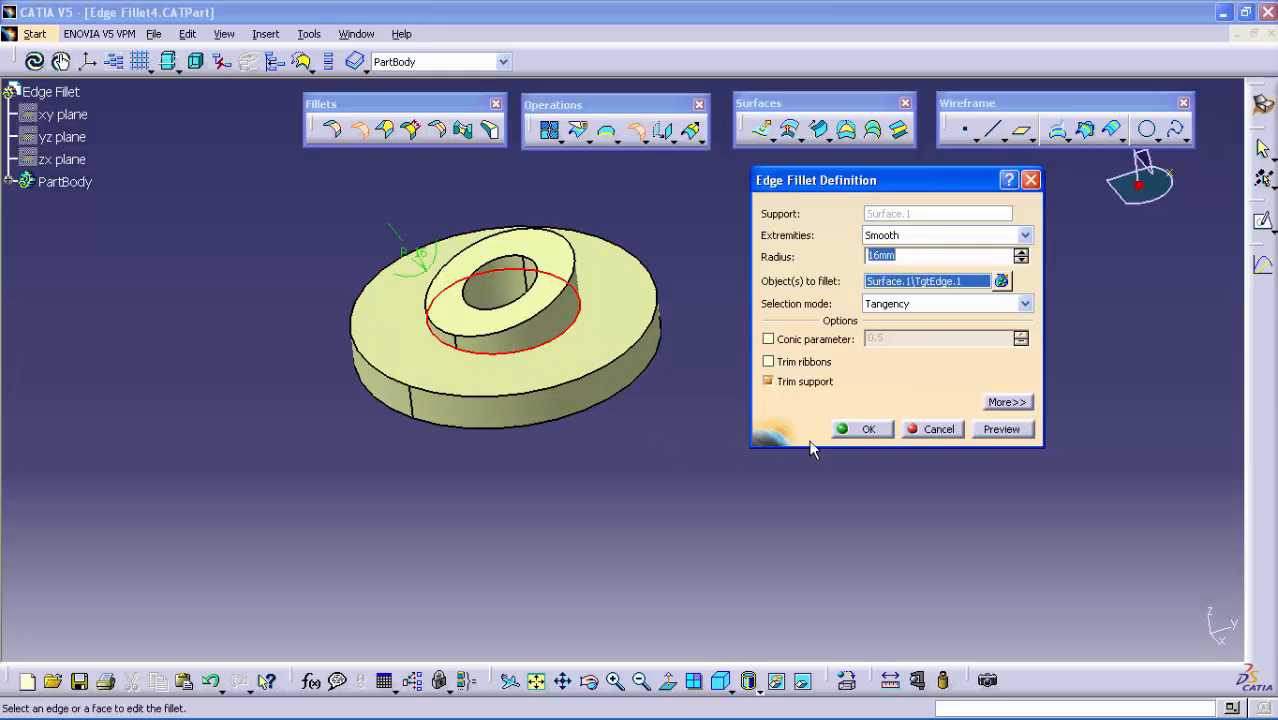
pyautogui.click(988, 430)
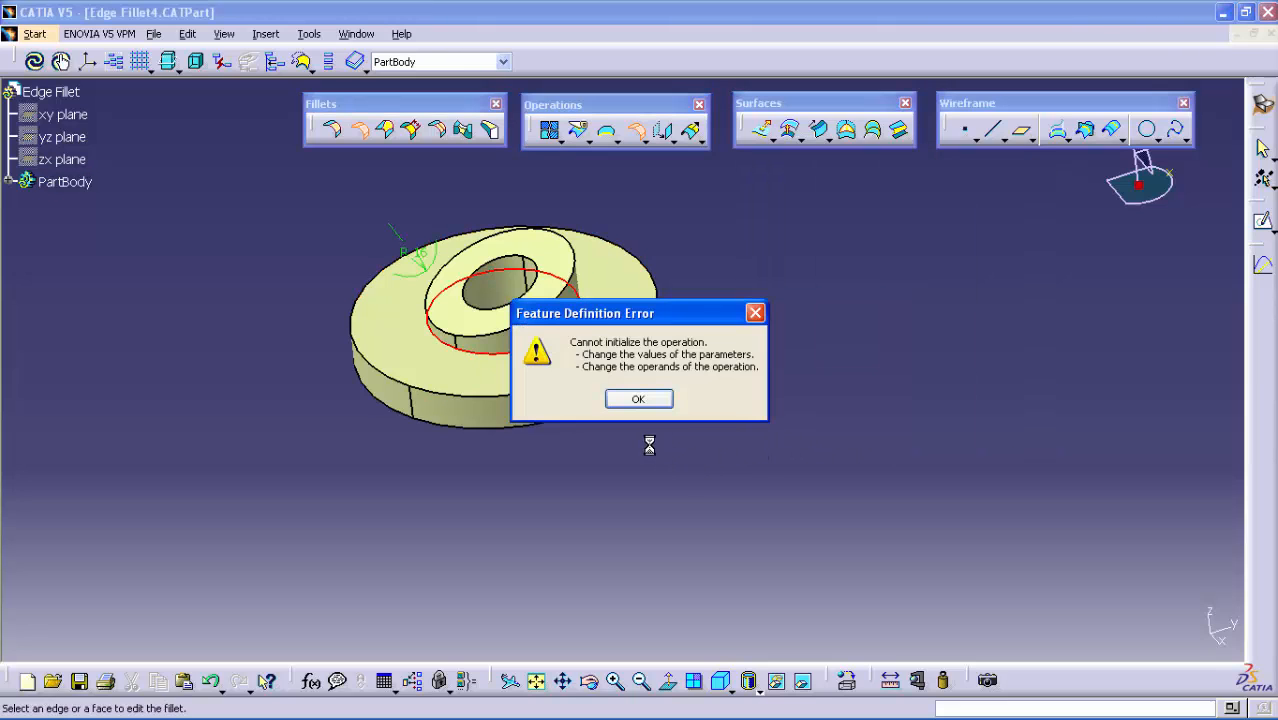
pyautogui.click(640, 399)
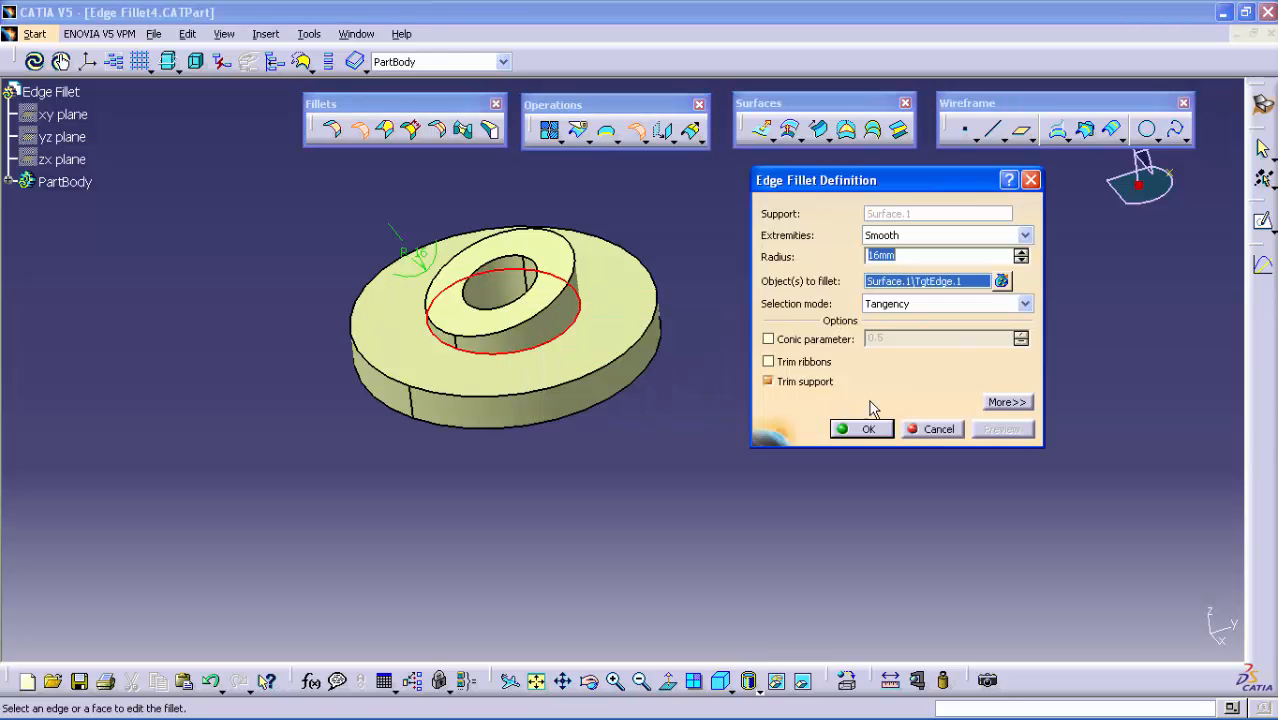
# Set the slanted boss's outer top edge as the edge to keep and create the 16 mm fillet
pyautogui.click(1007, 402)
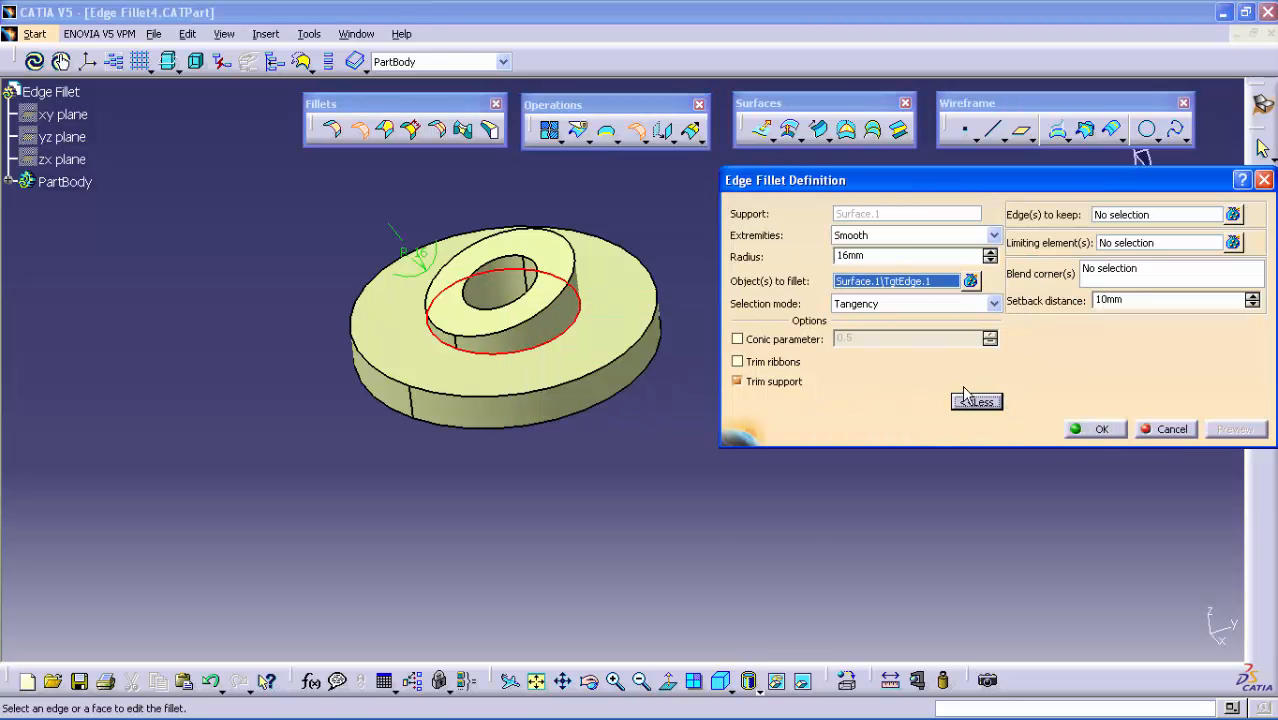
pyautogui.click(1097, 215)
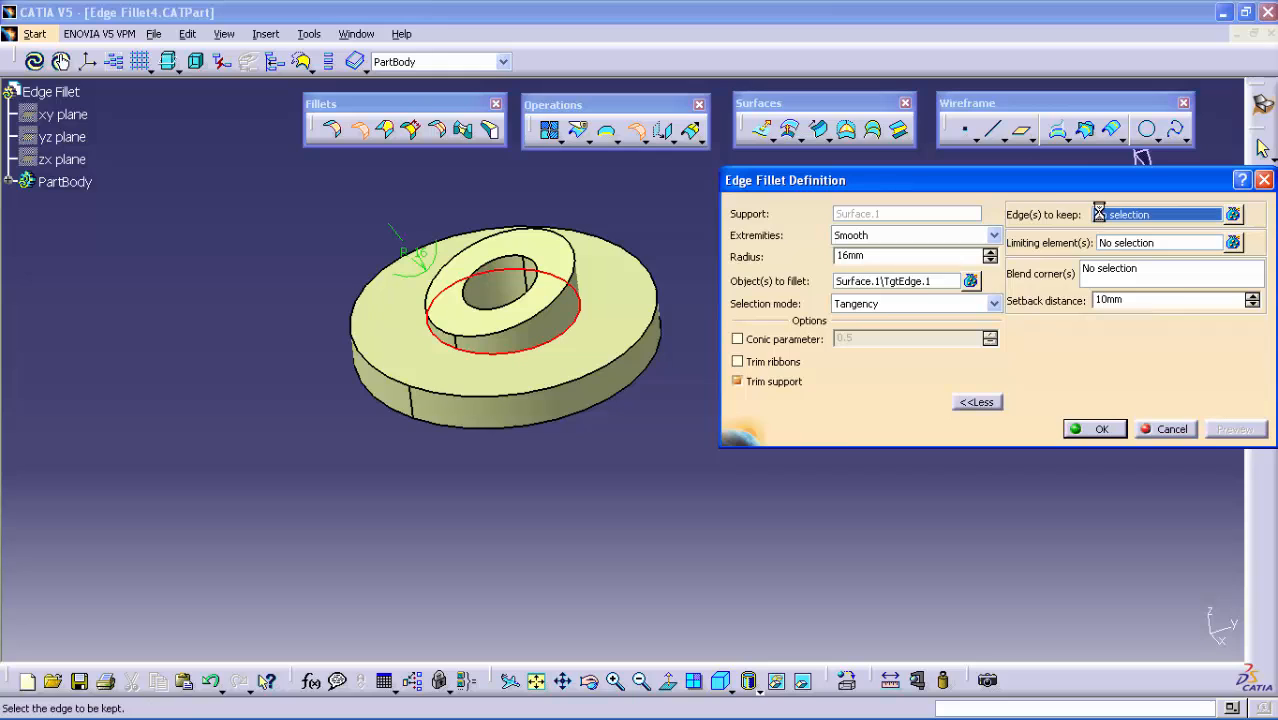
pyautogui.click(574, 284)
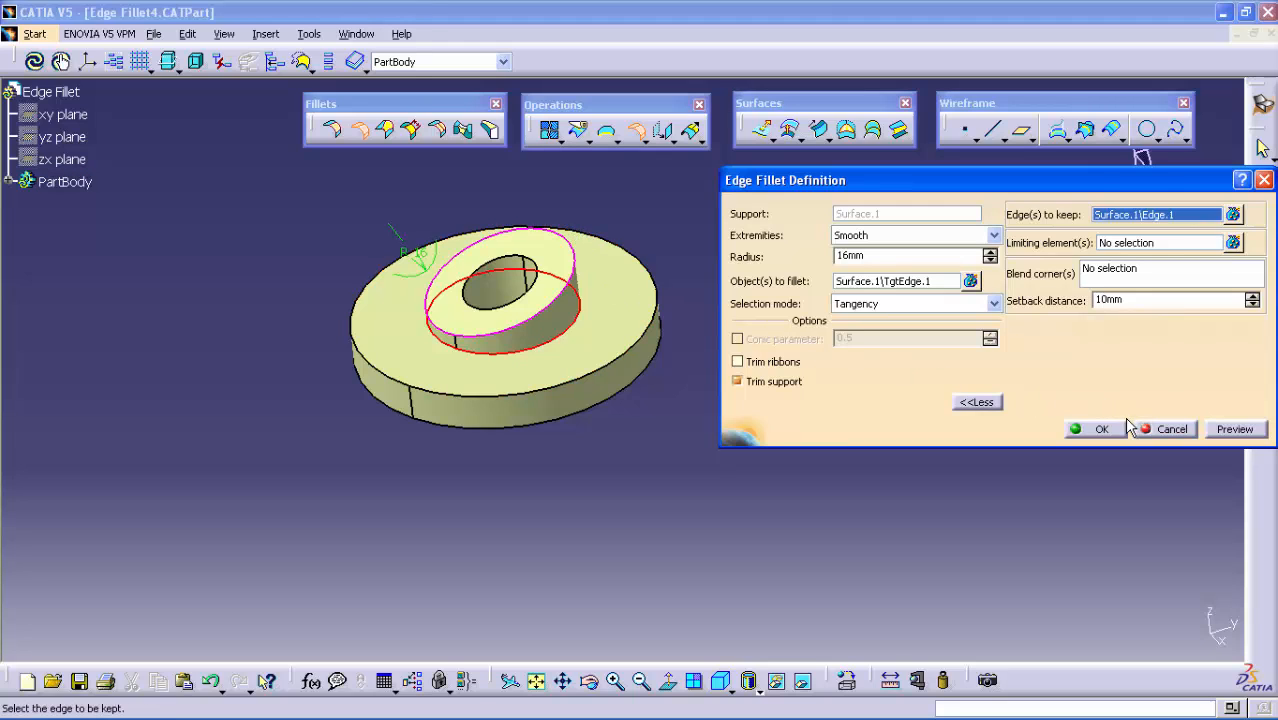
pyautogui.click(1228, 430)
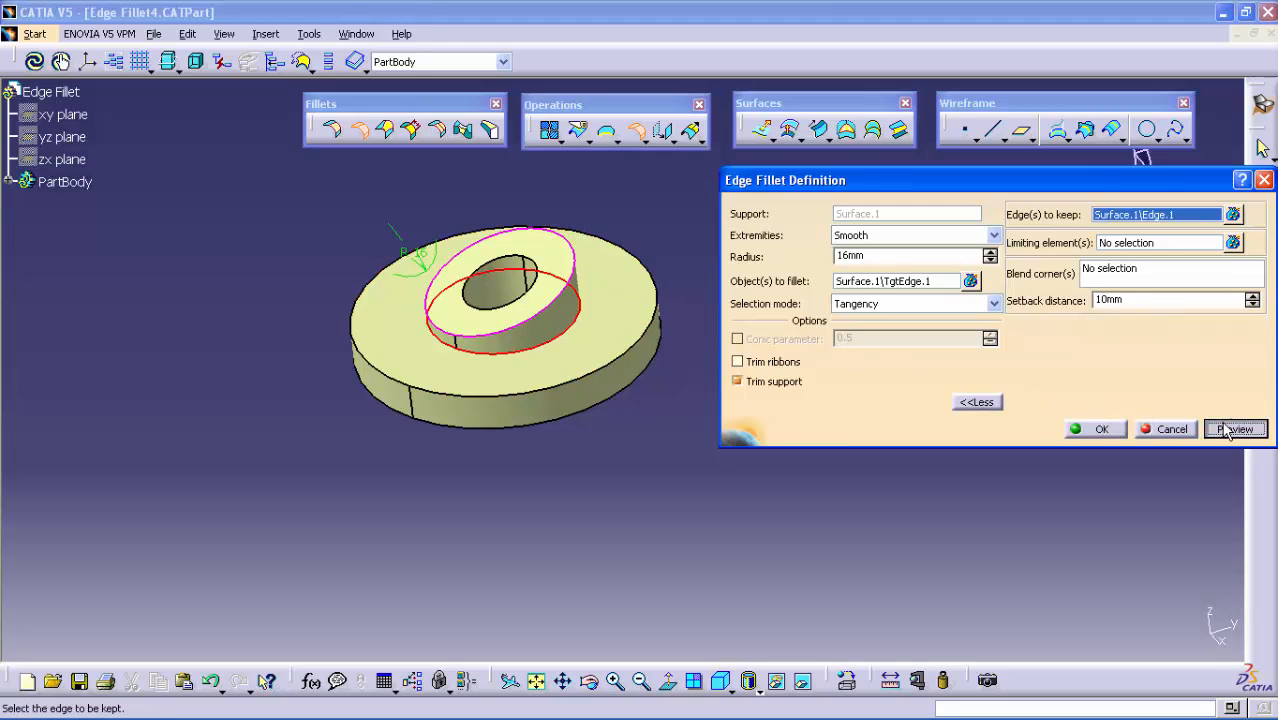
pyautogui.click(1103, 429)
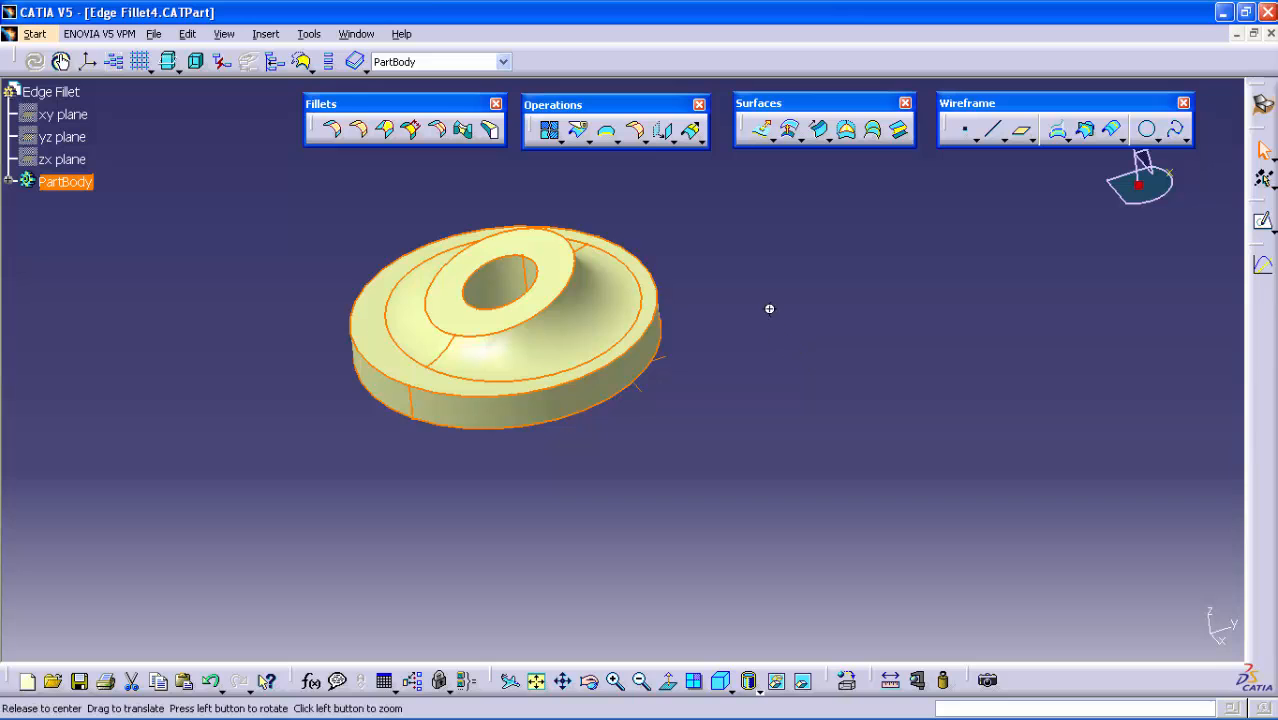
pyautogui.moveTo(767, 308); pyautogui.dragTo(362, 438, button='middle')
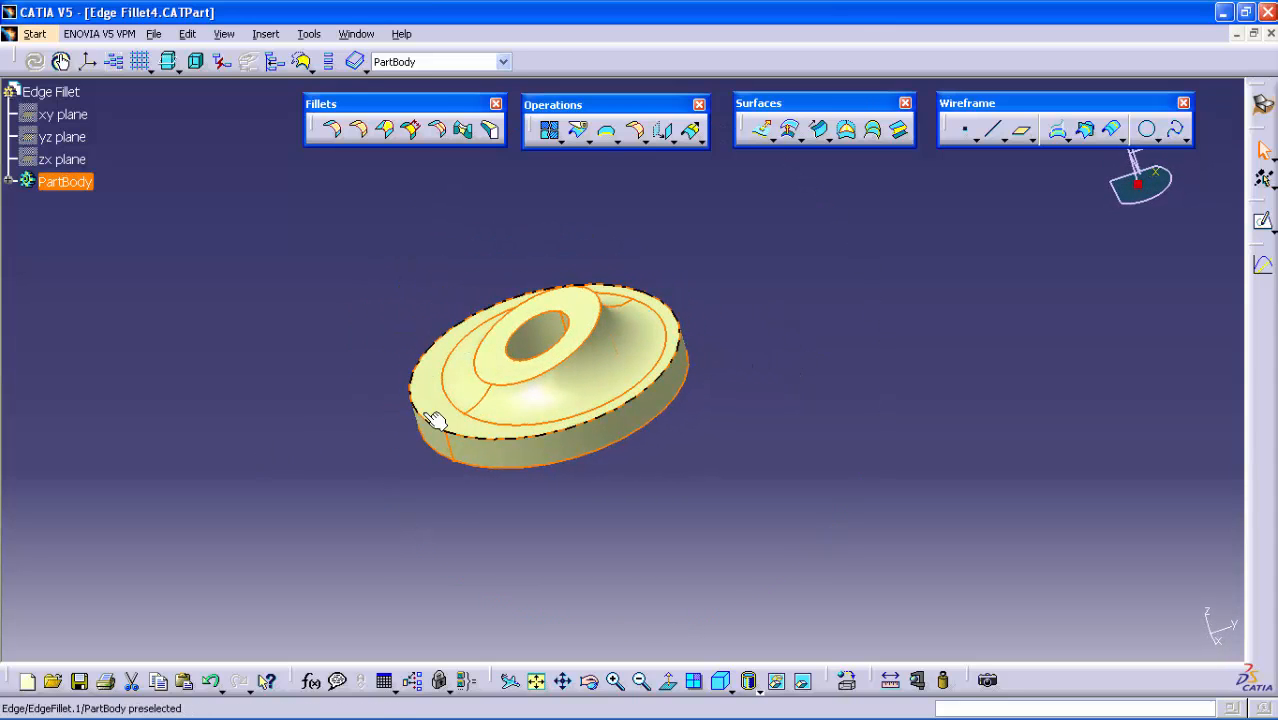
pyautogui.moveTo(434, 422)
pyautogui.mouseDown(button='middle')
pyautogui.moveTo(451, 459)
pyautogui.moveTo(648, 479)
pyautogui.moveTo(776, 445)
pyautogui.moveTo(605, 485)
pyautogui.moveTo(475, 455)
pyautogui.moveTo(408, 405)
pyautogui.moveTo(436, 399)
pyautogui.mouseUp(button='middle')
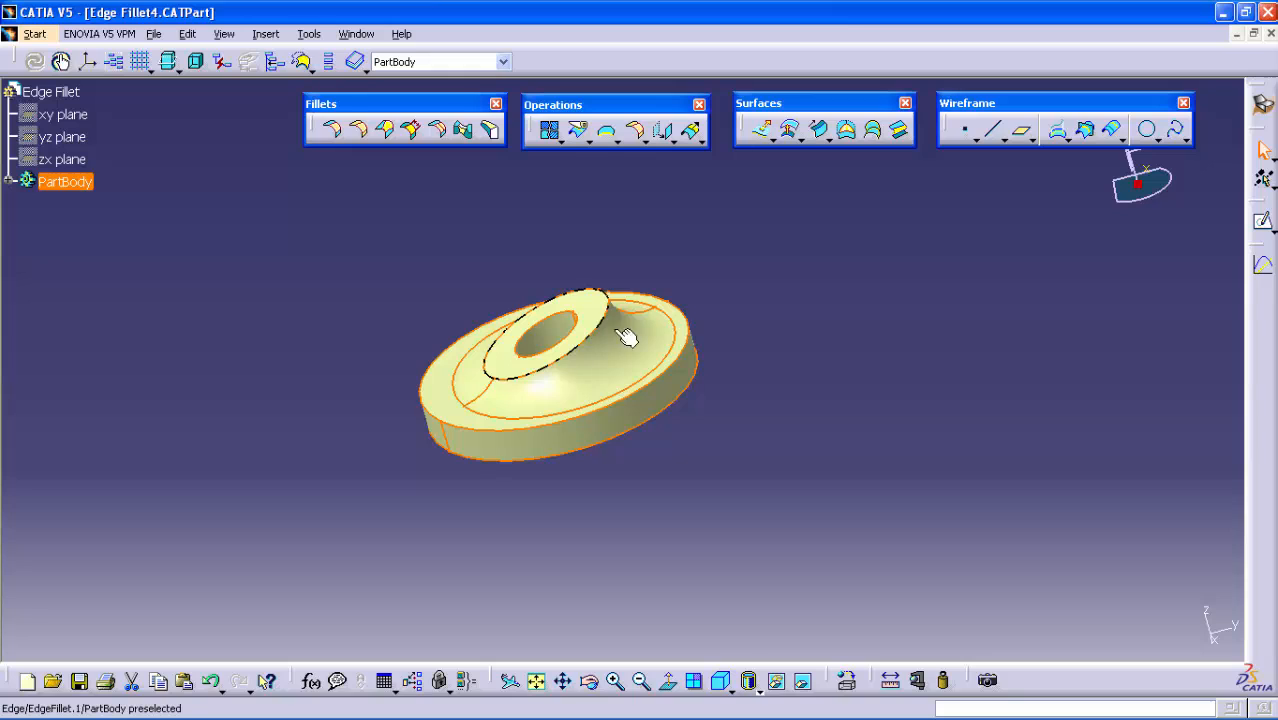
pyautogui.click(688, 342)
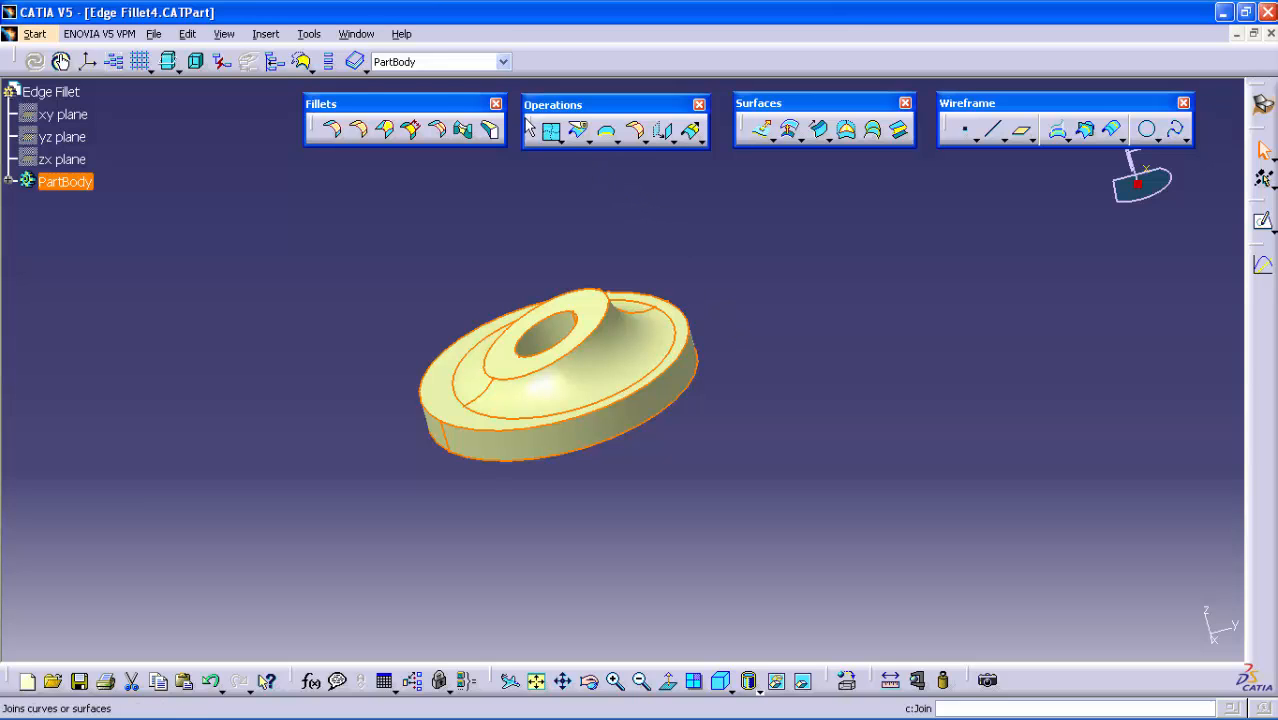
# Switch to the Edge Fillet5.CATPart document and preview a 5 mm Edge Fillet on the block's long straight top edge
pyautogui.click(355, 34)
pyautogui.click(410, 244)
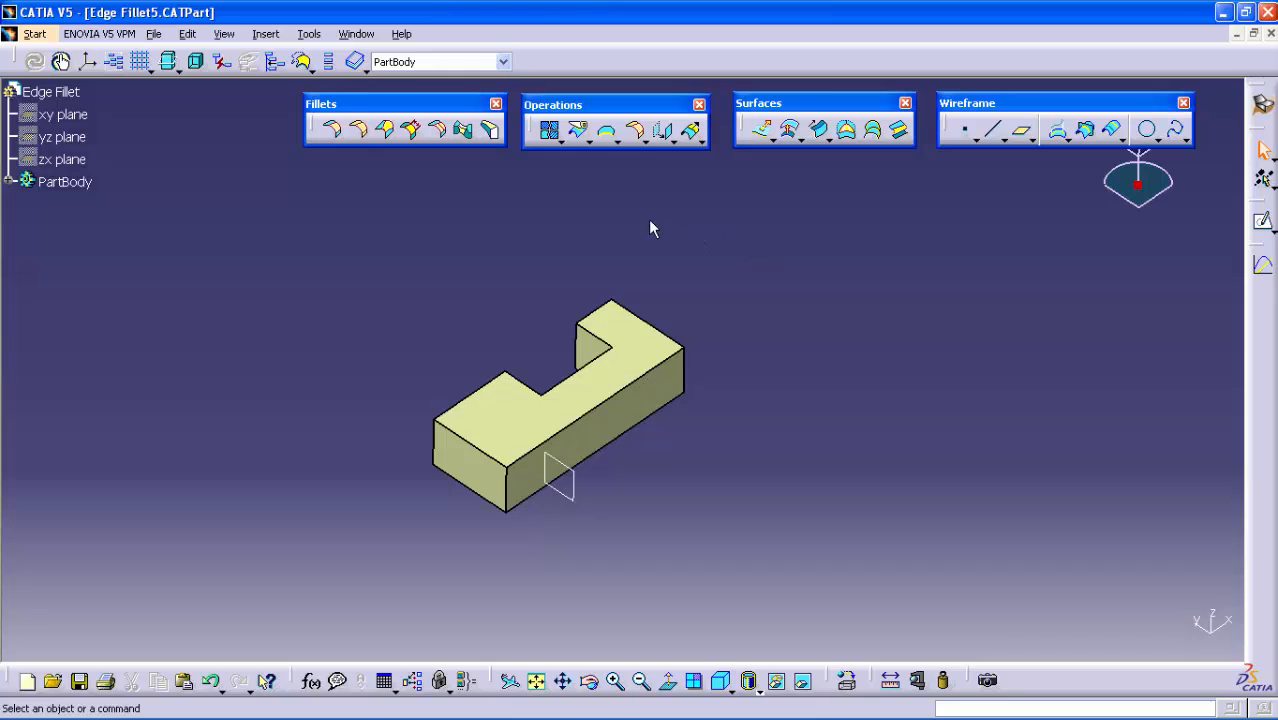
pyautogui.click(333, 129)
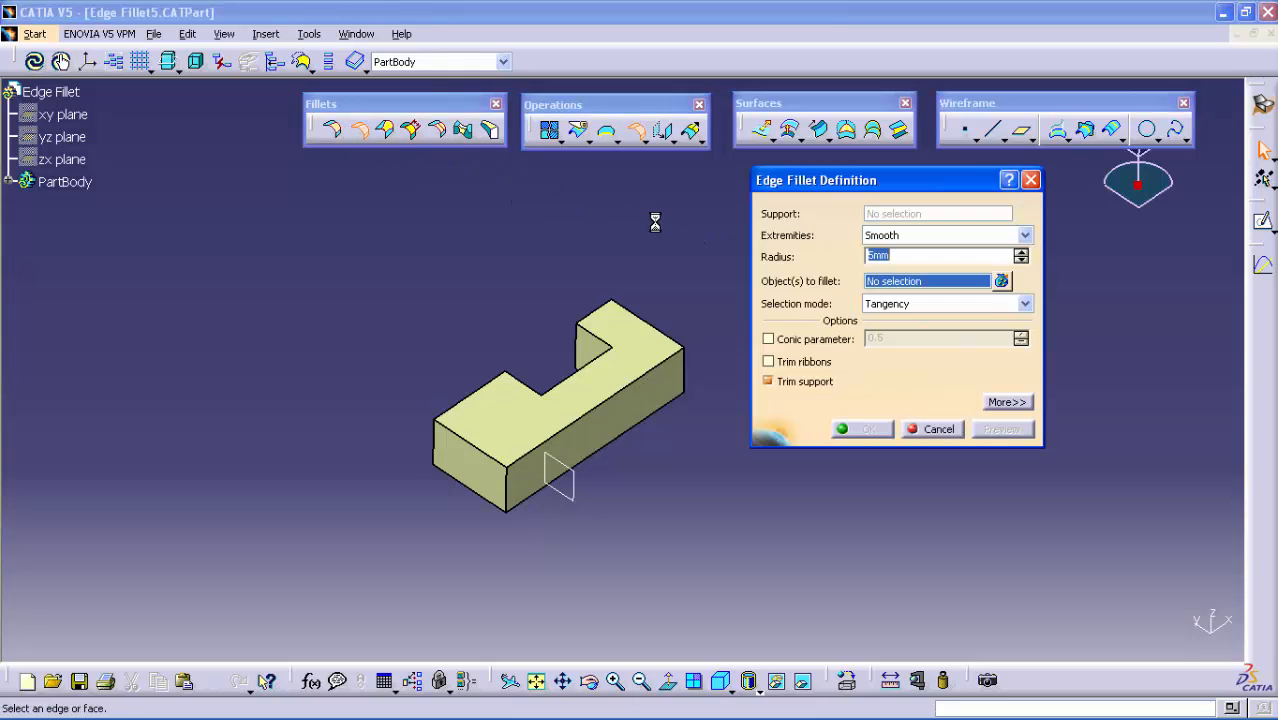
pyautogui.click(1005, 402)
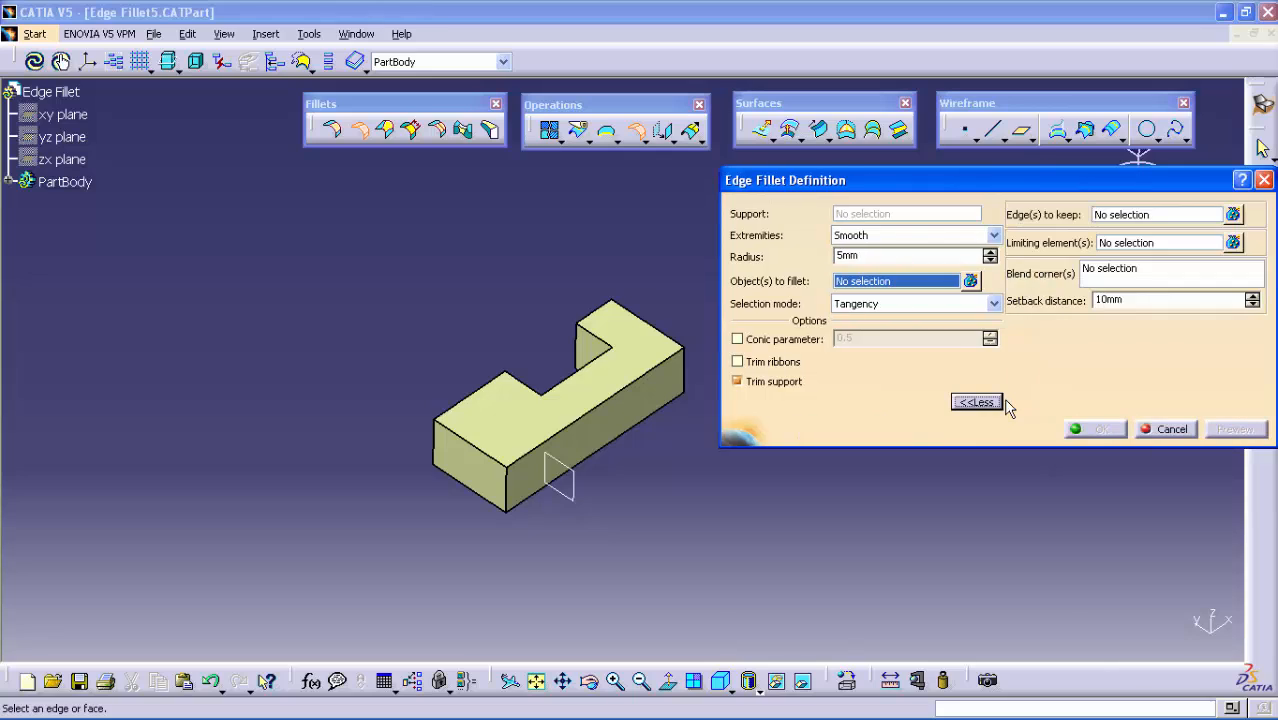
pyautogui.click(1109, 243)
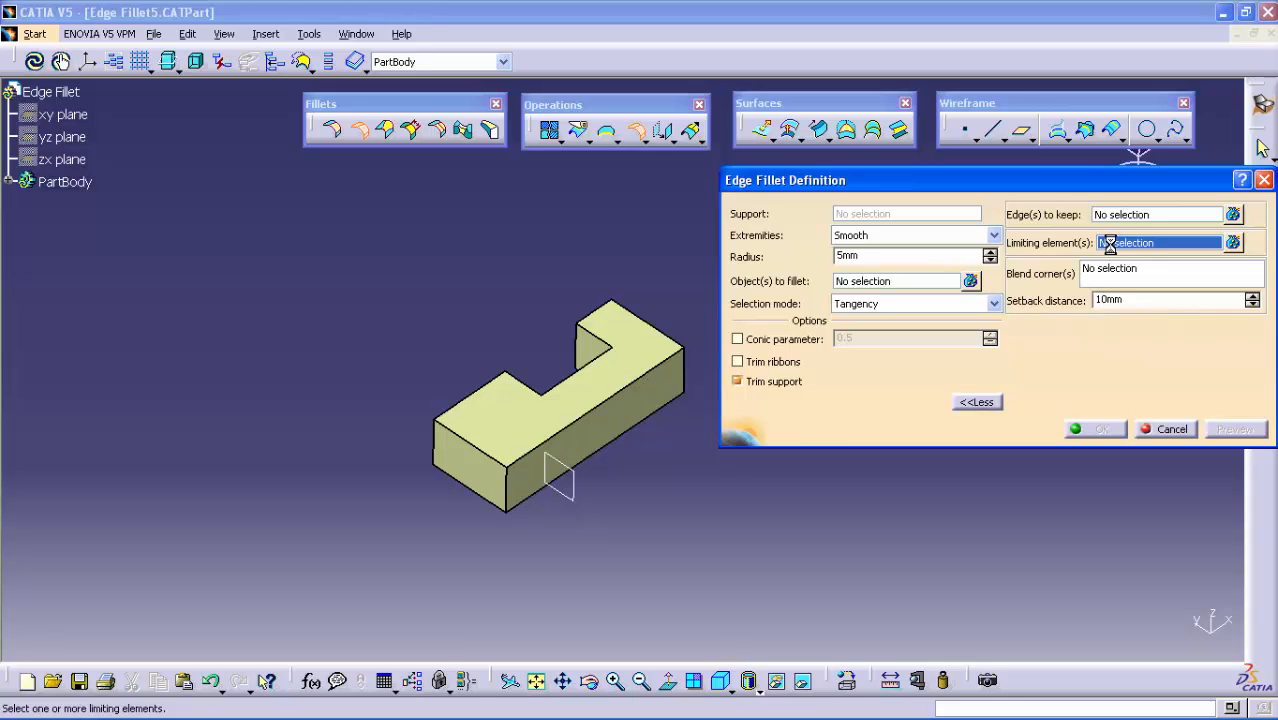
pyautogui.click(847, 283)
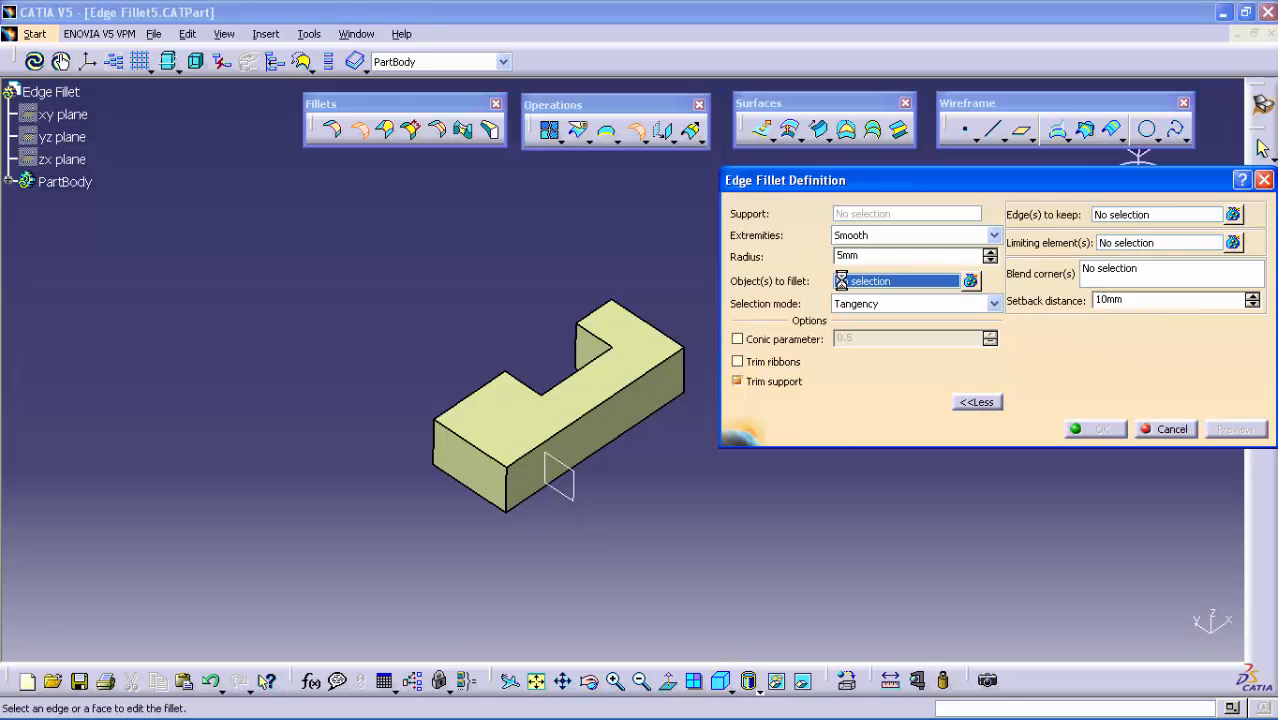
pyautogui.click(615, 398)
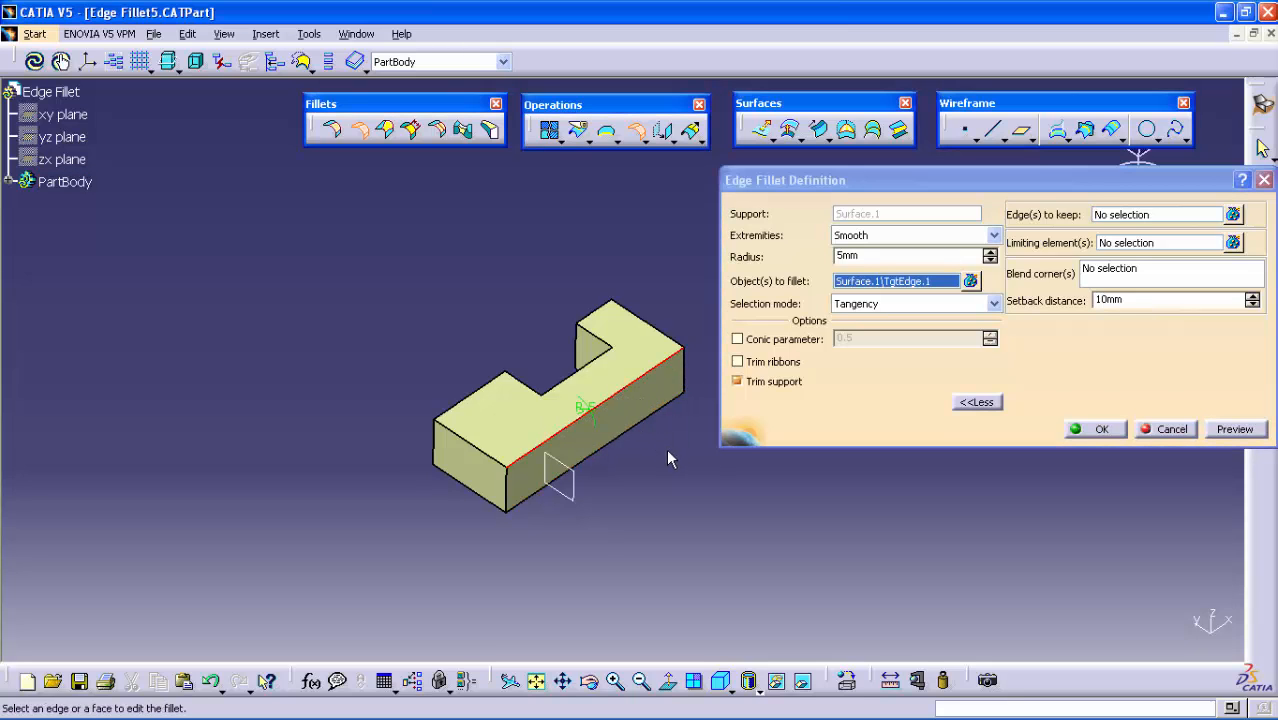
pyautogui.moveTo(666, 448); pyautogui.dragTo(628, 428, button='middle')
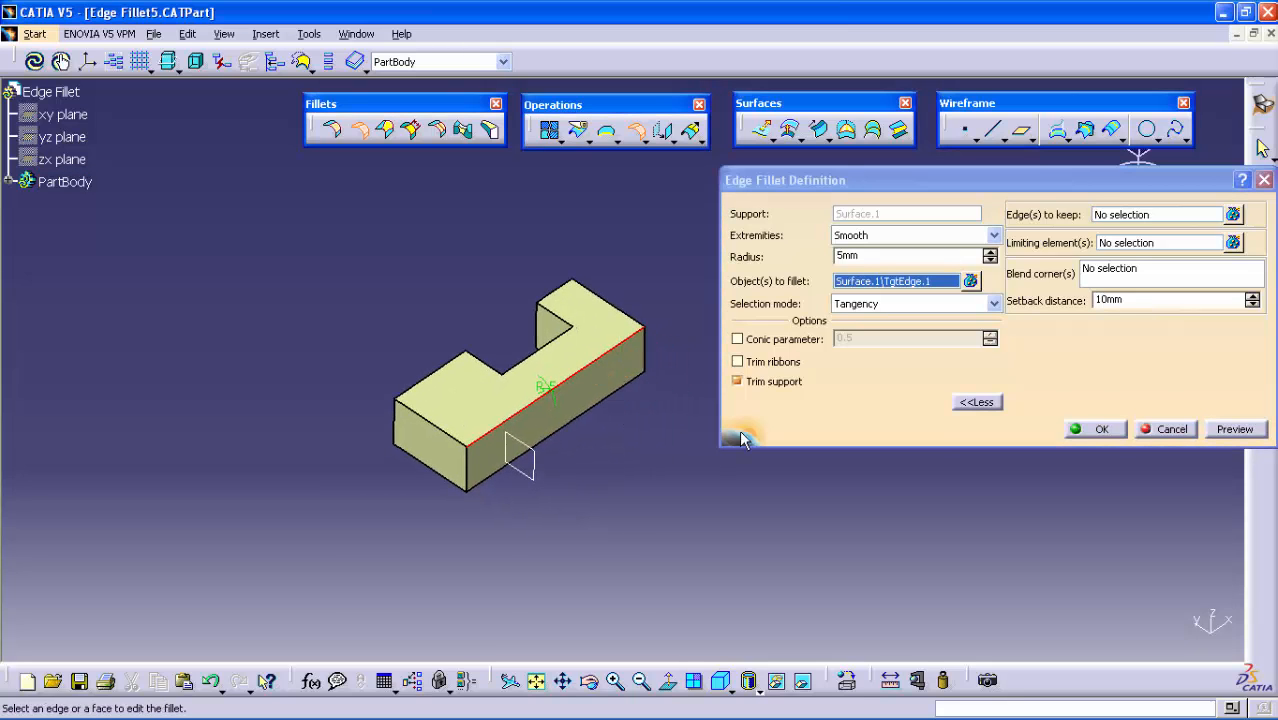
pyautogui.click(1230, 430)
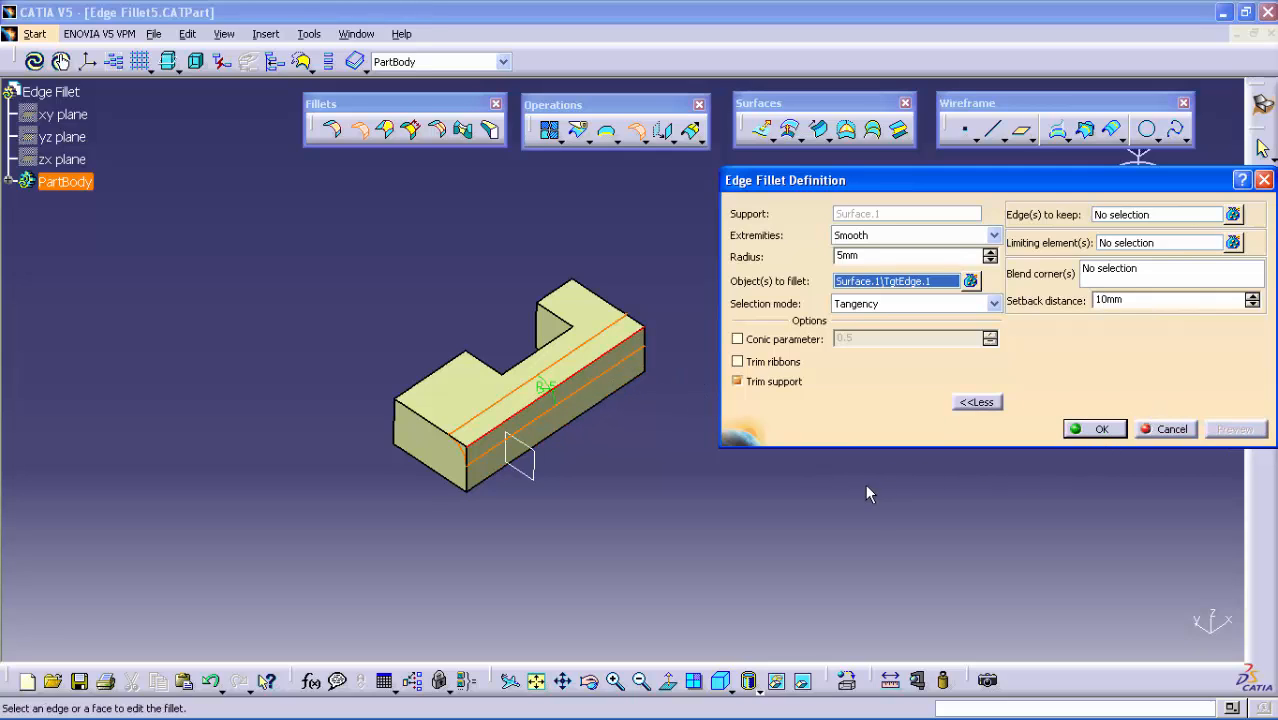
# Limit the fillet on the block's long edge with Plane.3 as the limiting element, and create it
pyautogui.click(1107, 245)
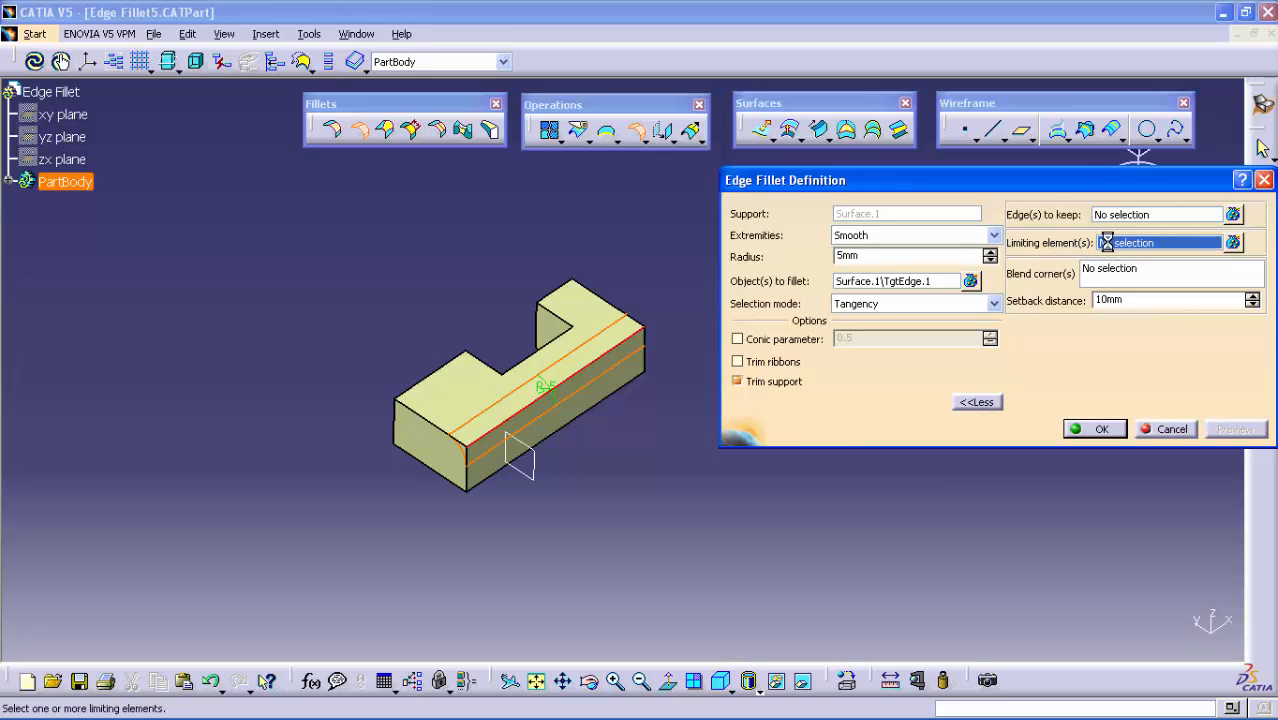
pyautogui.click(530, 462)
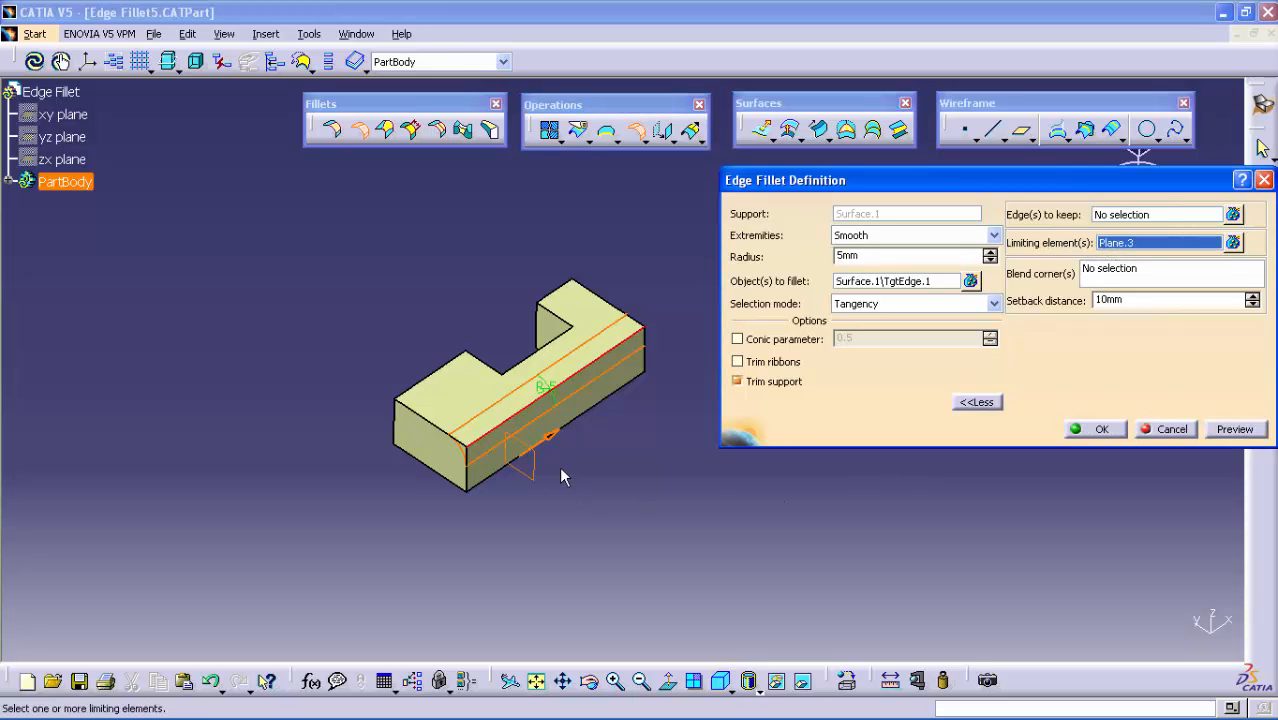
pyautogui.moveTo(692, 477); pyautogui.dragTo(591, 490, button='middle')
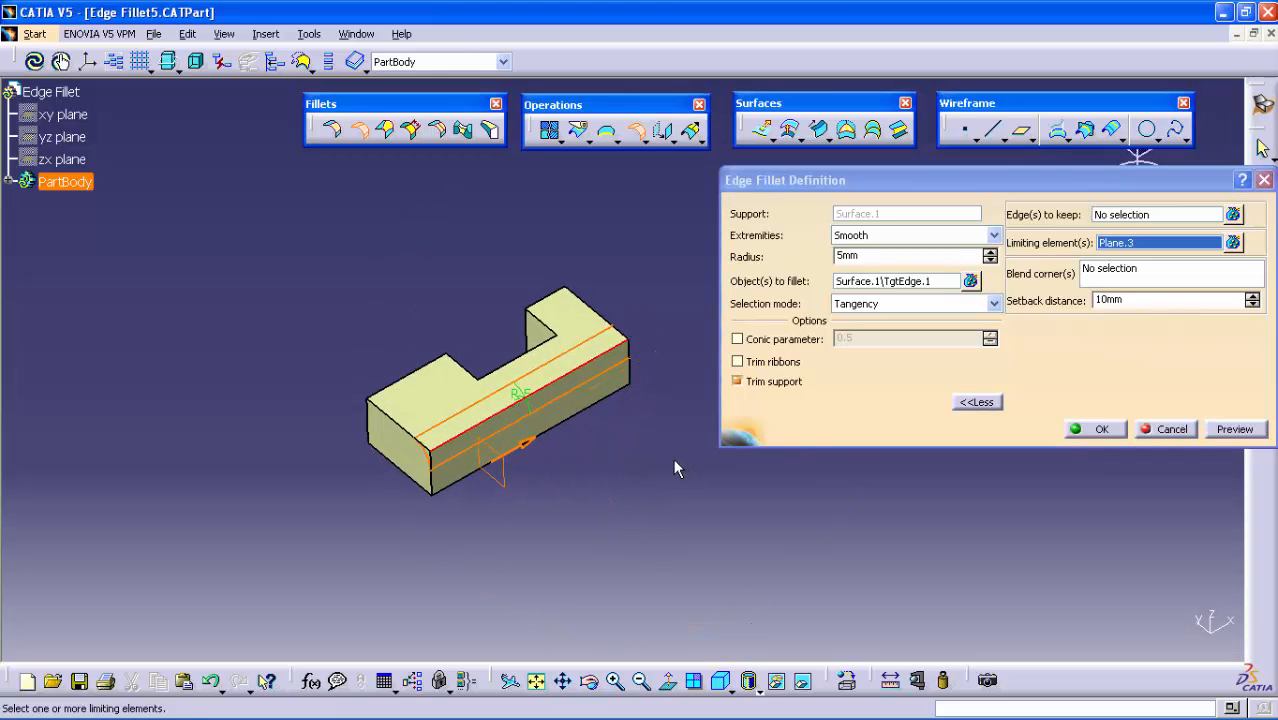
pyautogui.click(1228, 430)
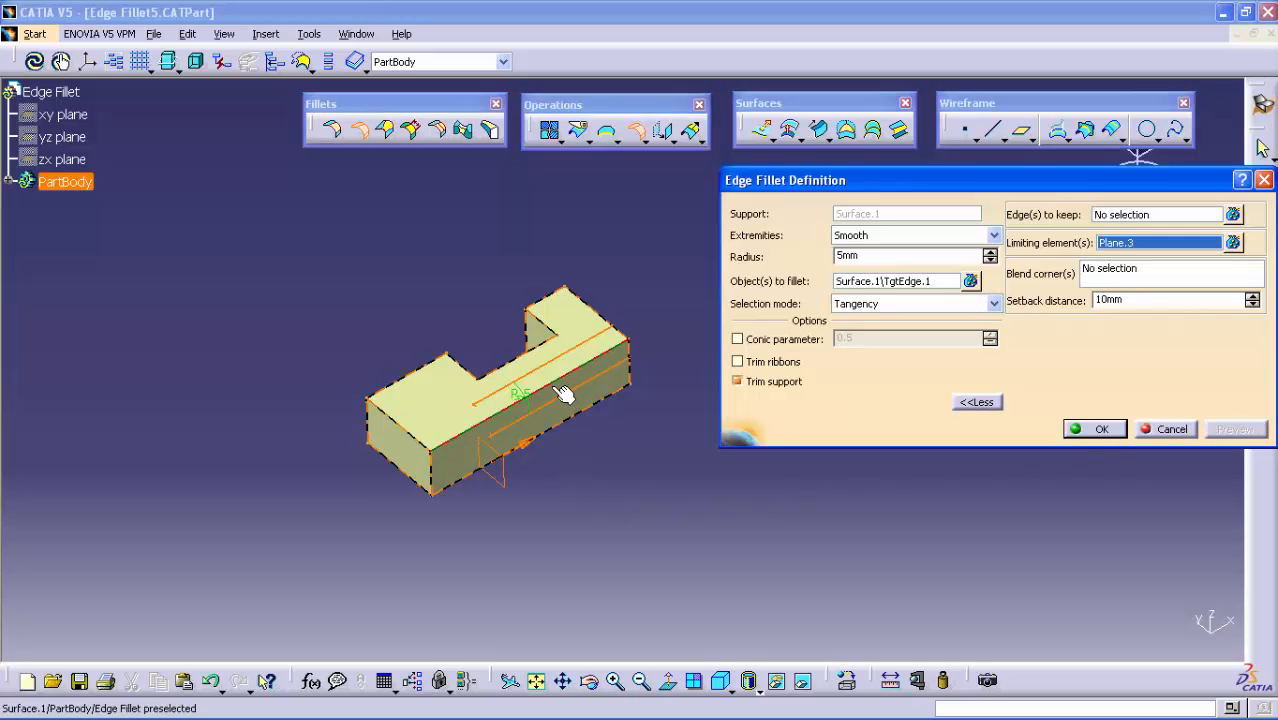
pyautogui.click(1100, 430)
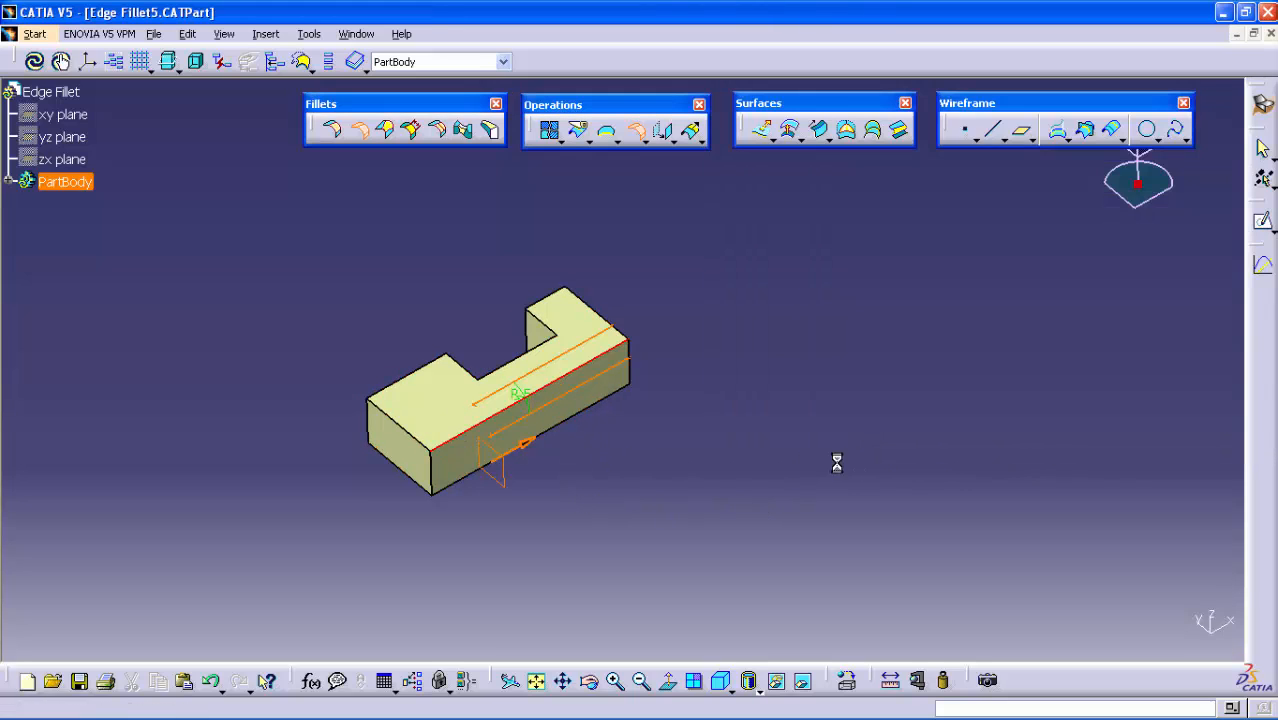
pyautogui.moveTo(667, 470); pyautogui.dragTo(699, 448, button='middle')
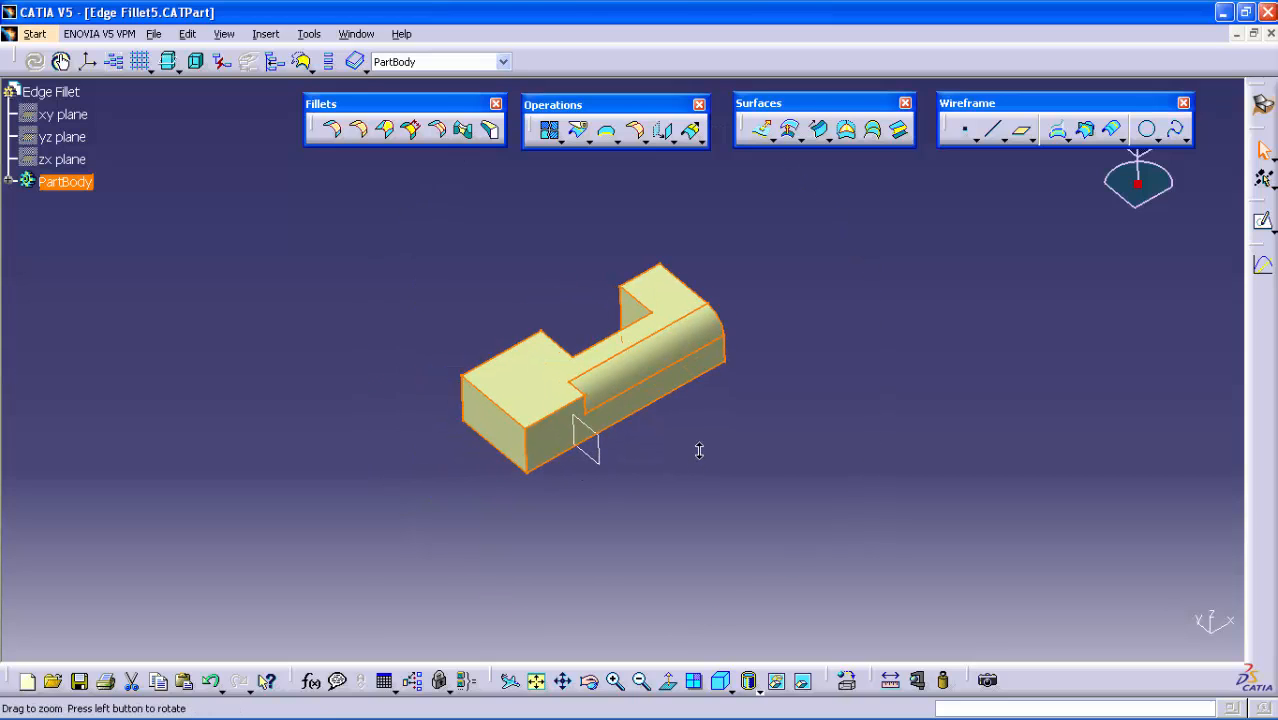
pyautogui.click(620, 400)
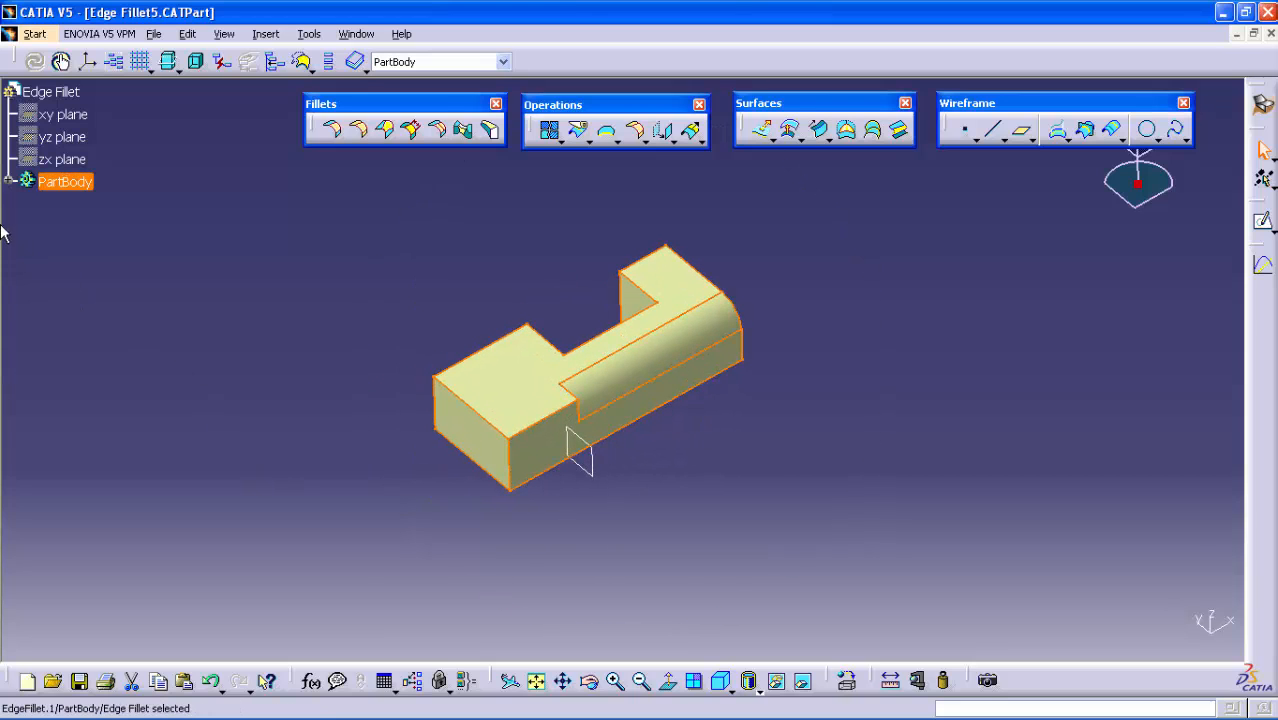
# Reopen EdgeFillet.1 from the PartBody for editing and add Surface.2 in the block's notch as a second limiting element
pyautogui.click(10, 190)
pyautogui.click(9, 182)
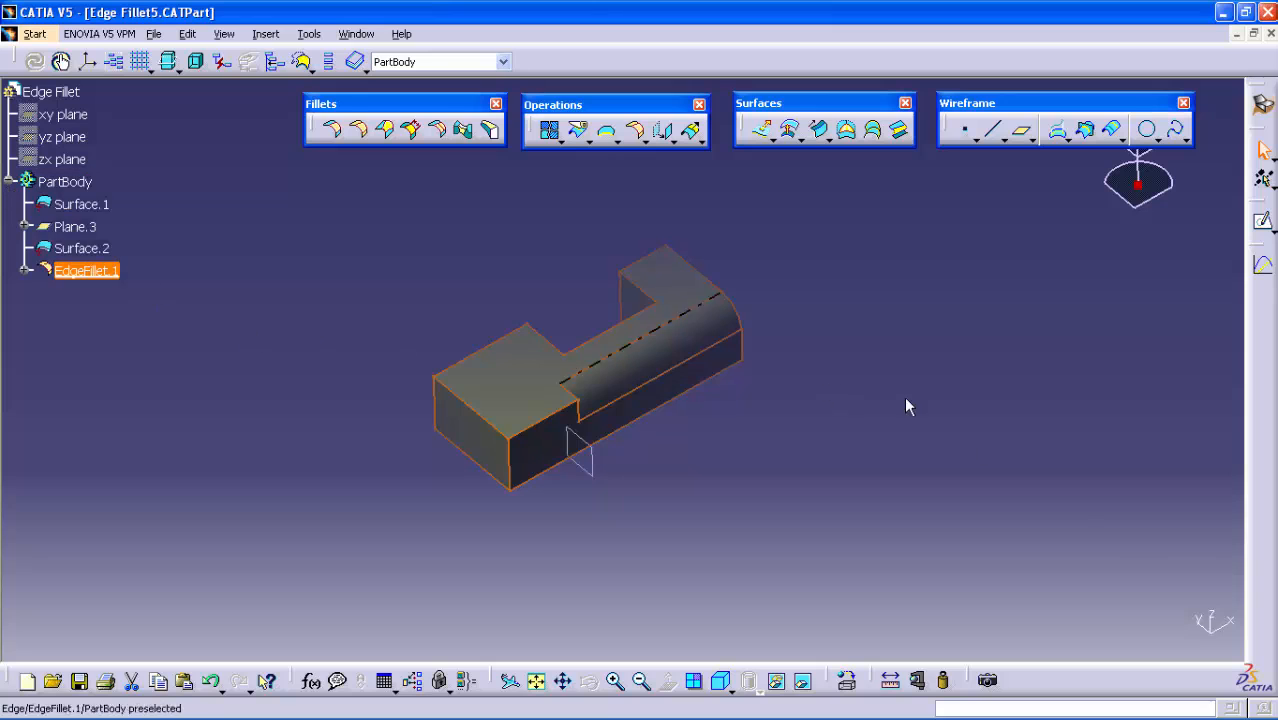
pyautogui.click(1212, 622)
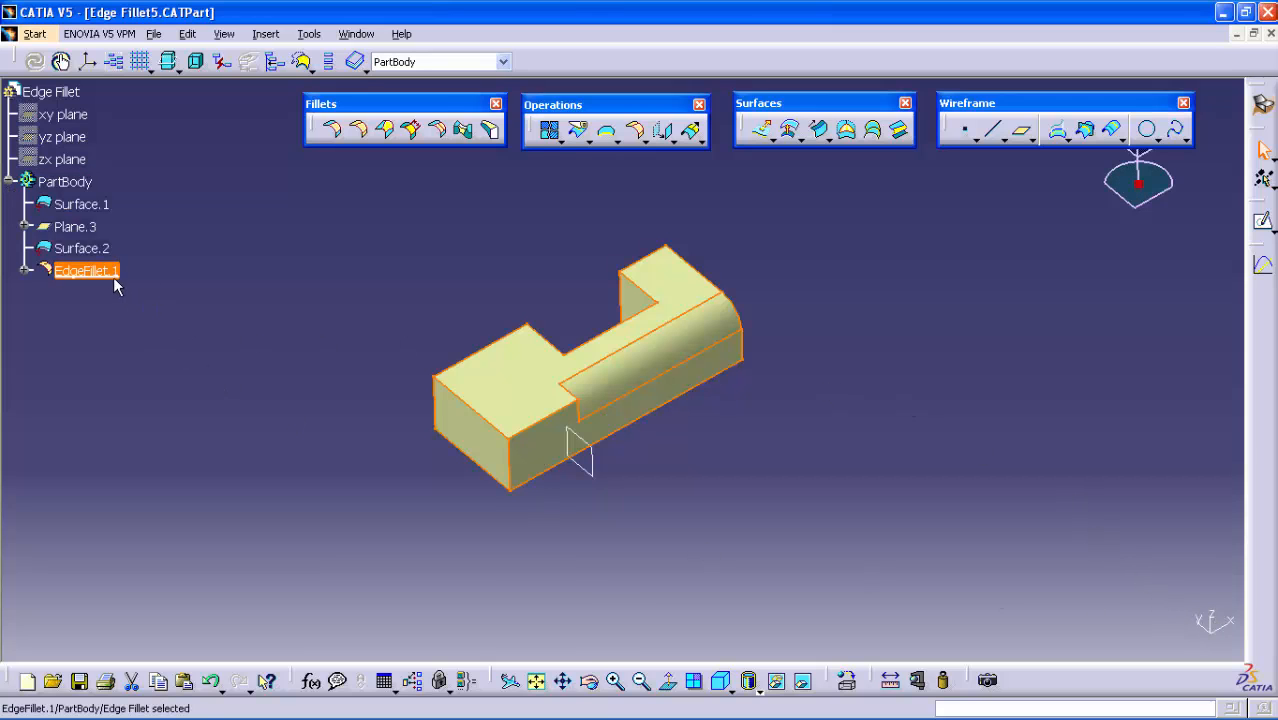
pyautogui.doubleClick(86, 271)
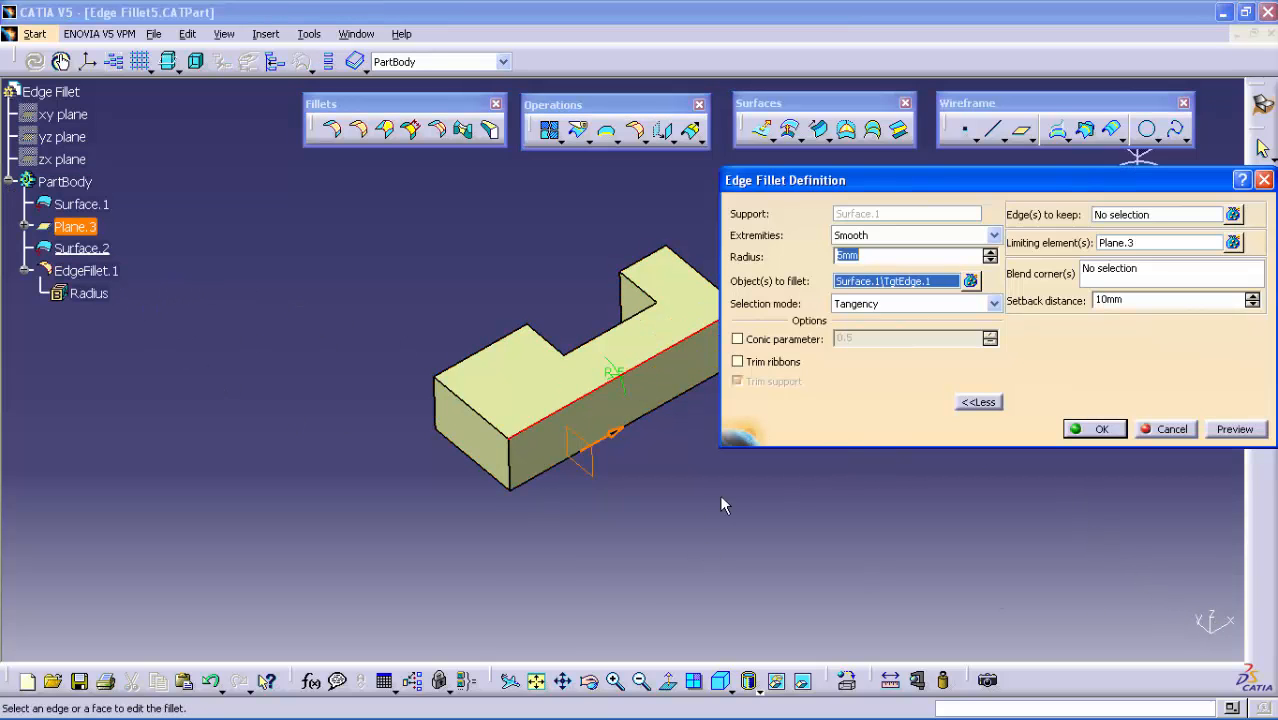
pyautogui.moveTo(717, 502); pyautogui.dragTo(673, 508, button='middle')
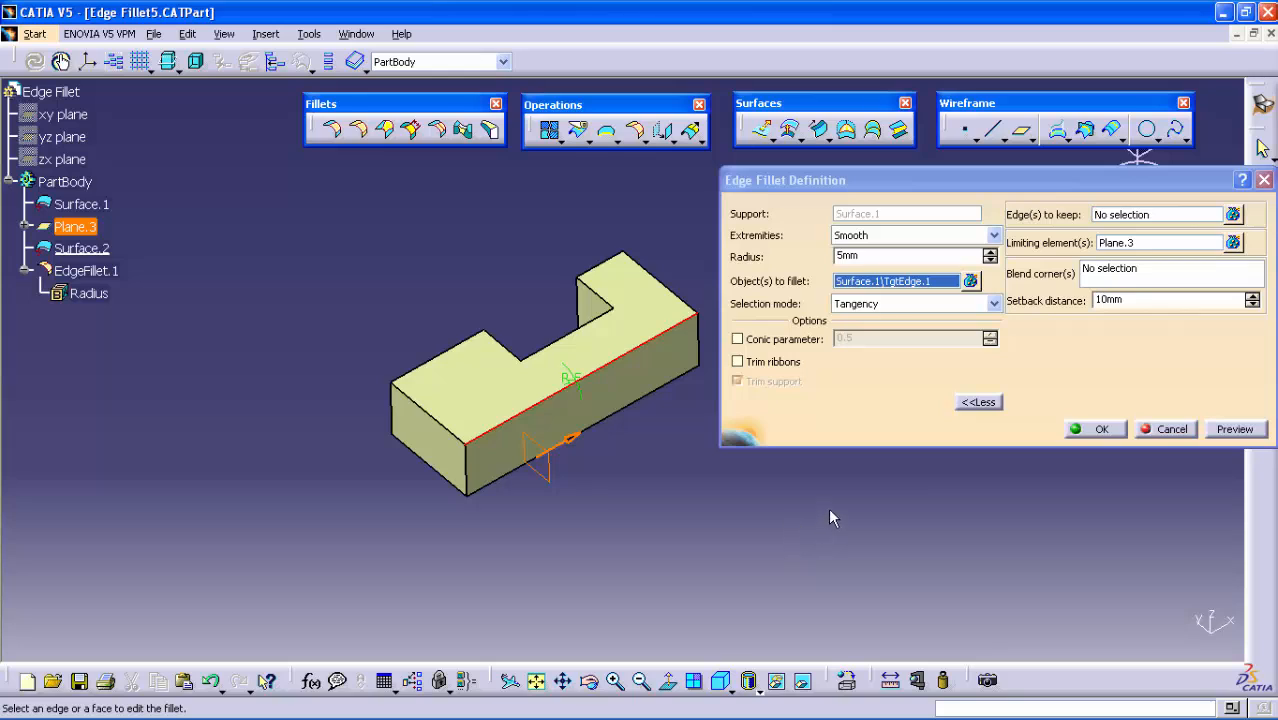
pyautogui.click(1112, 242)
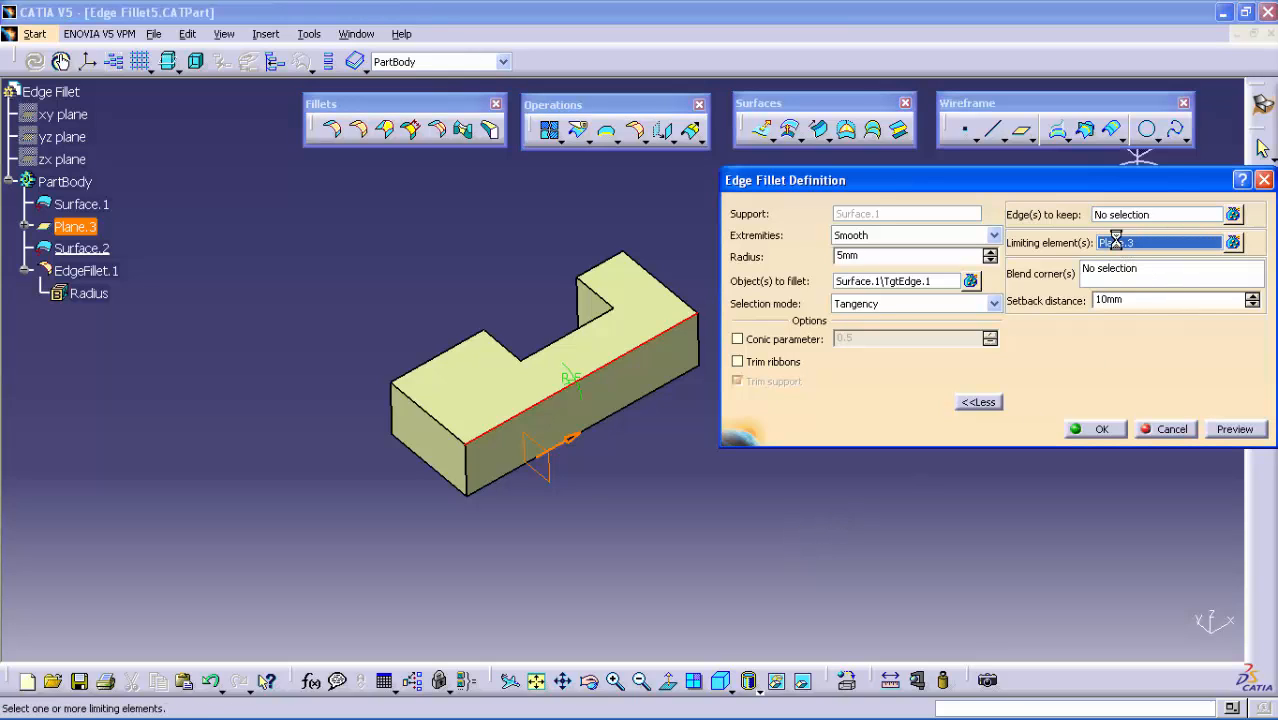
pyautogui.click(598, 312)
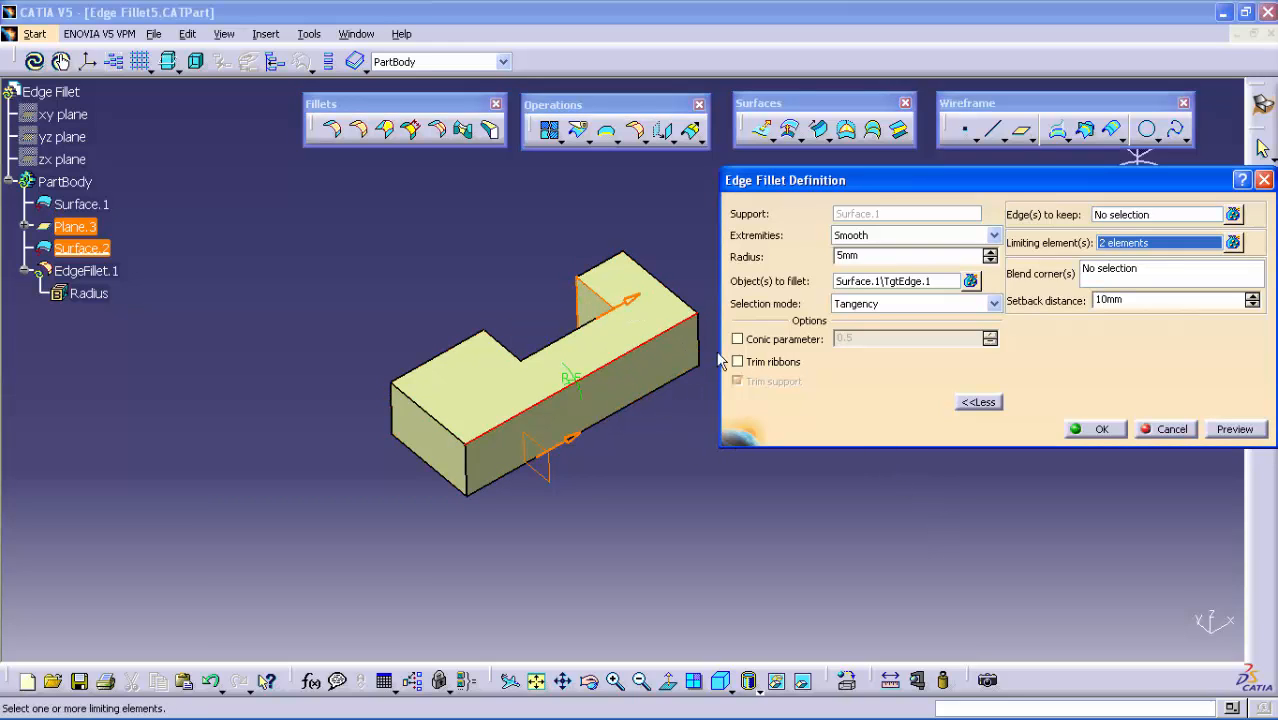
# Reverse the limiting directions at Surface.2 and Plane.3, previewing the fillet after each change
pyautogui.click(1235, 429)
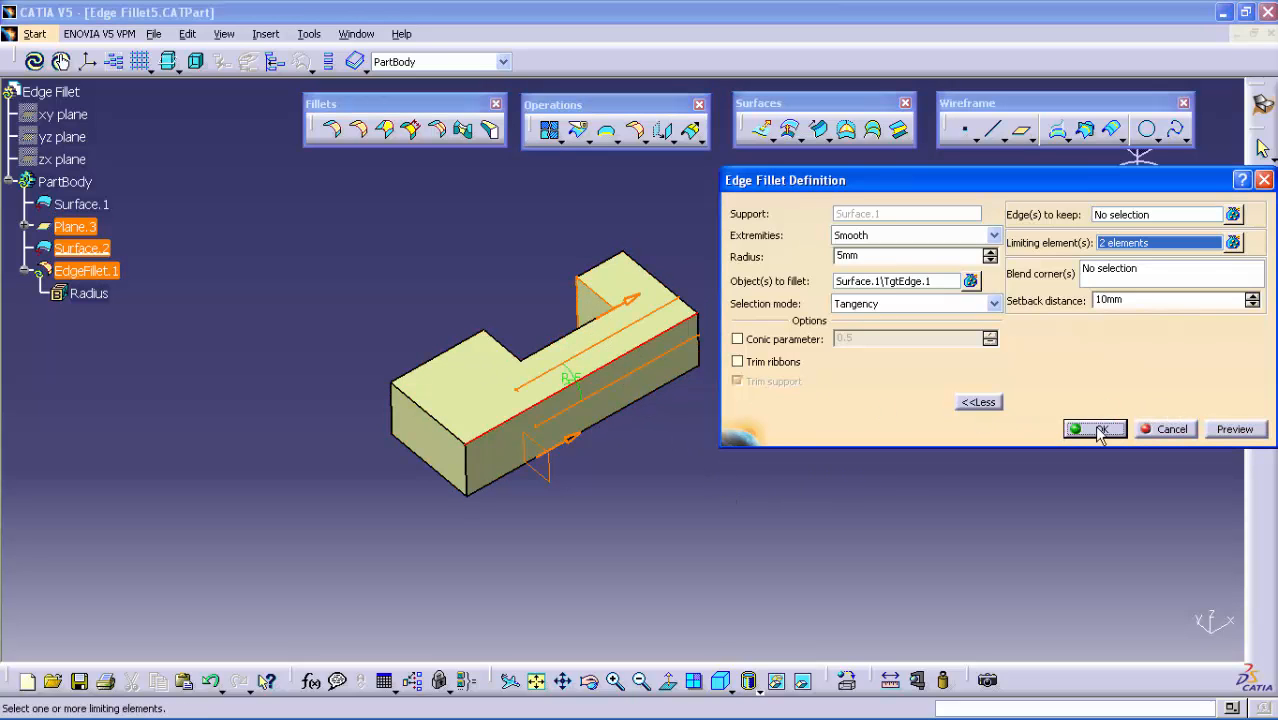
pyautogui.click(1234, 429)
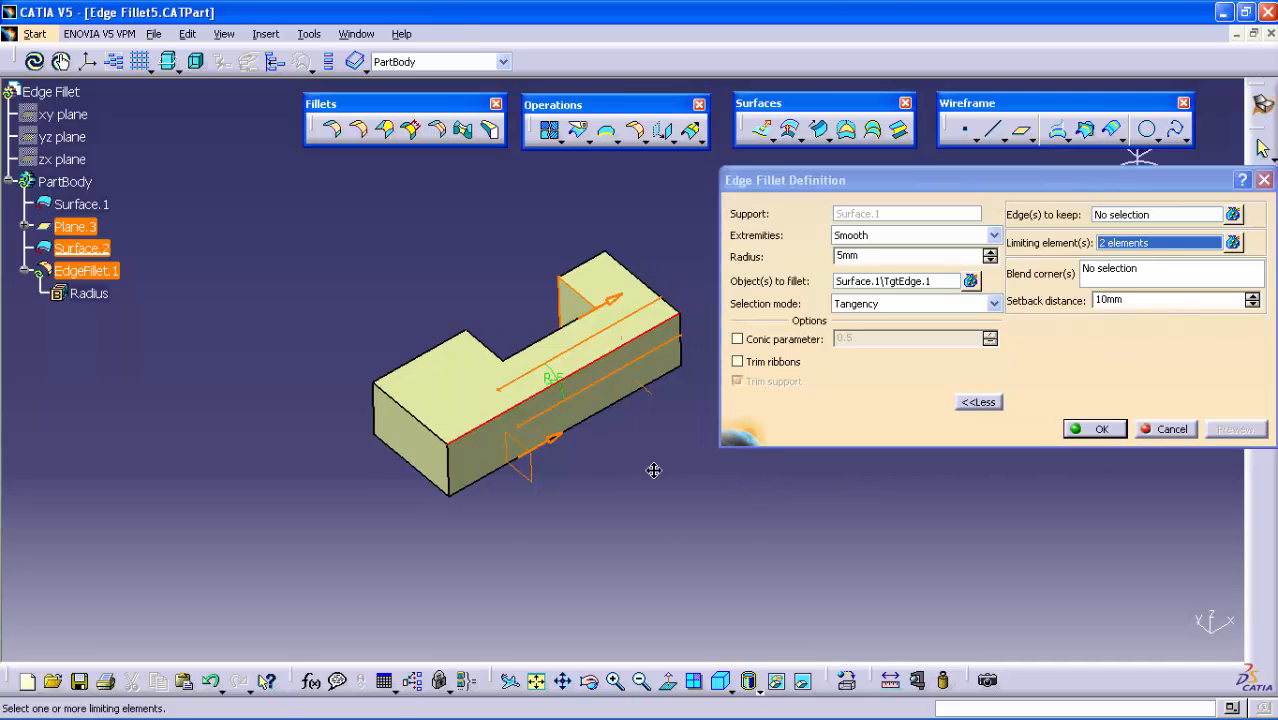
pyautogui.moveTo(653, 465); pyautogui.dragTo(591, 458, button='middle')
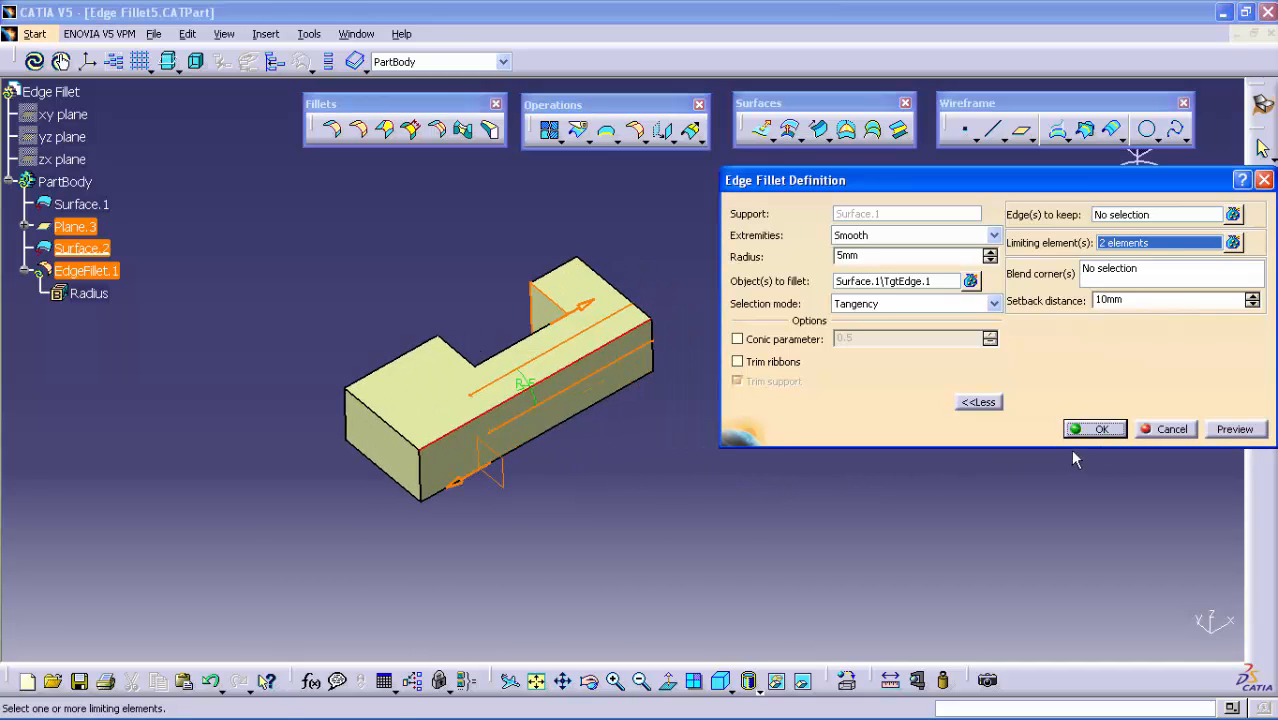
pyautogui.click(1234, 429)
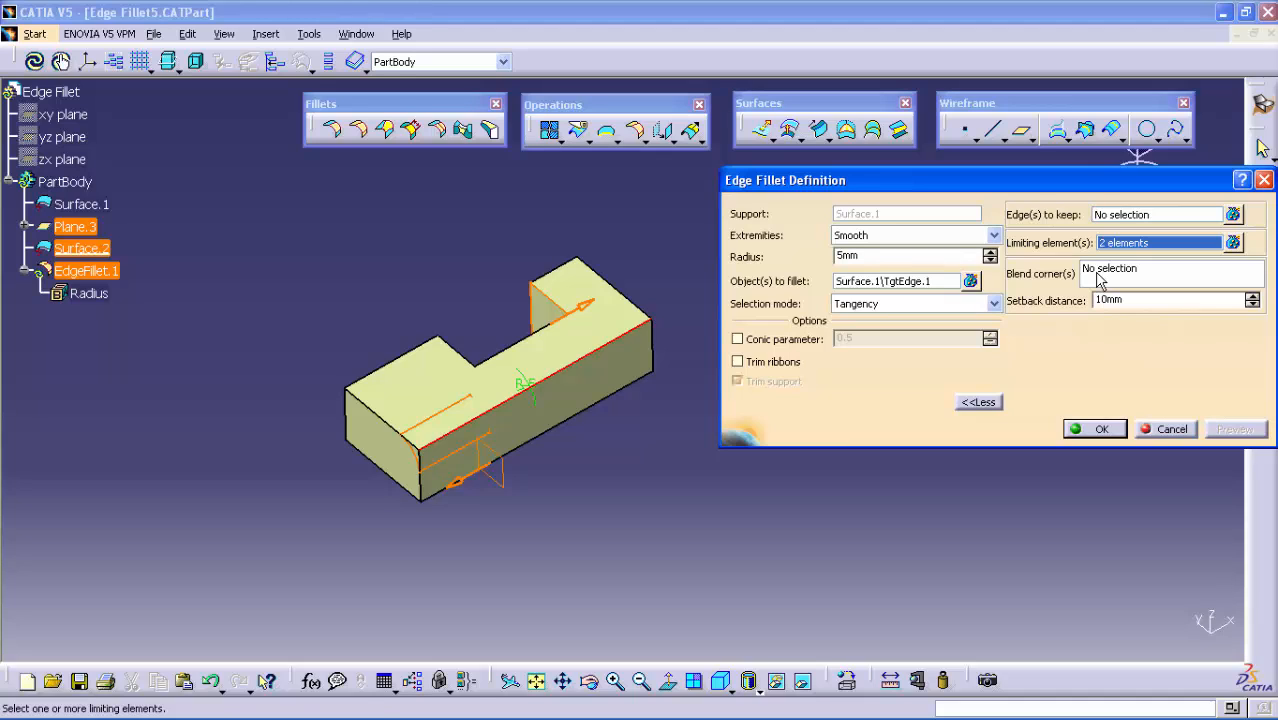
# Examine the blend corner creation options and the setback distance setting, and apply the edited fillet
pyautogui.click(1099, 280)
pyautogui.rightClick(1099, 281)
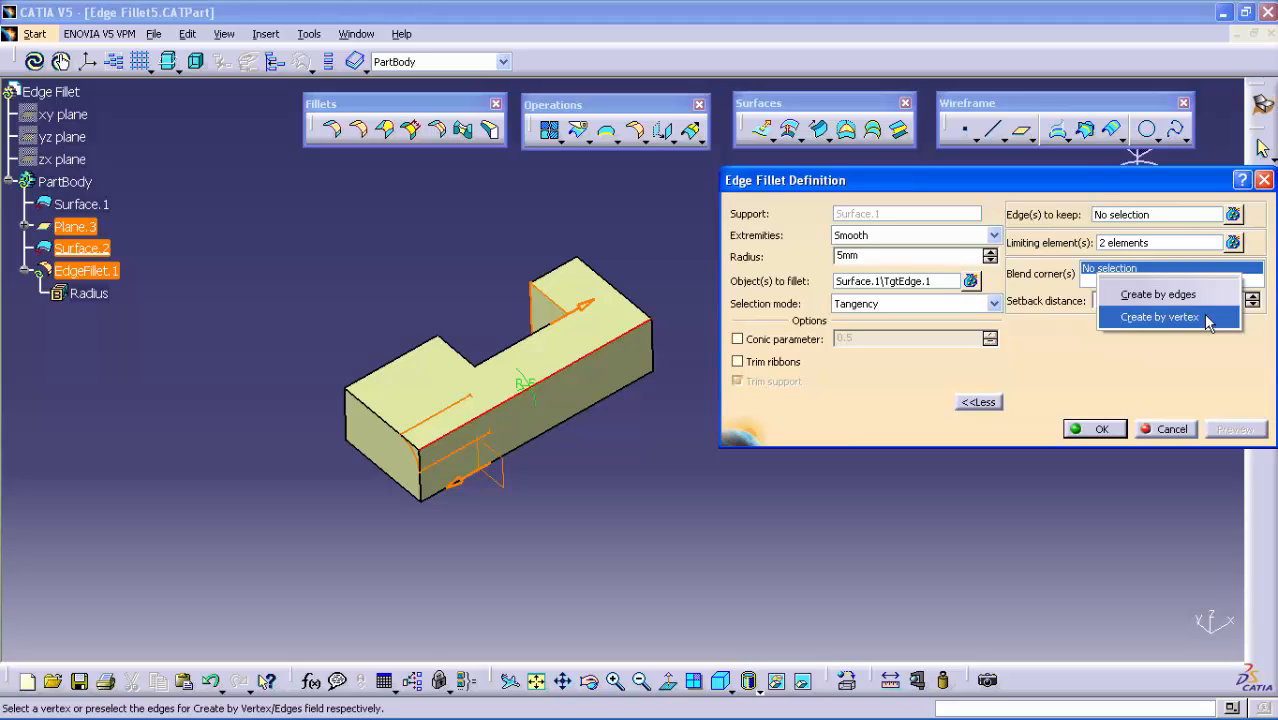
pyautogui.click(1025, 279)
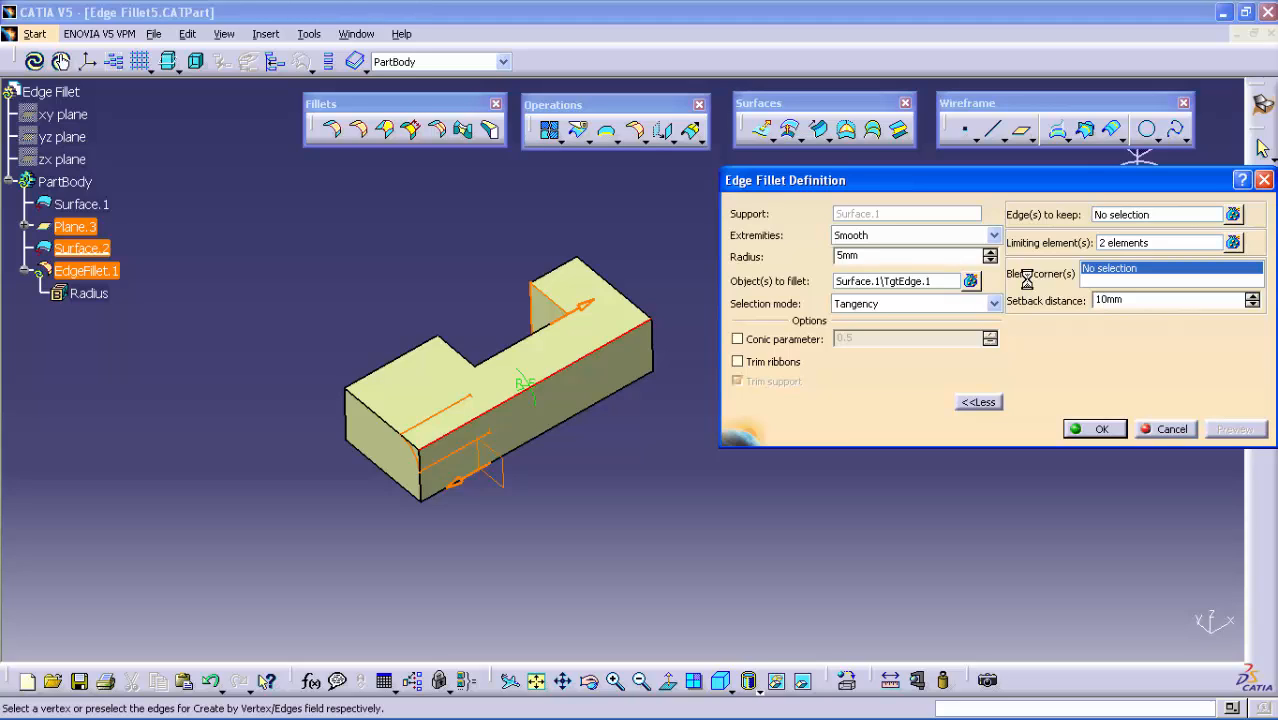
pyautogui.doubleClick(1133, 300)
pyautogui.click(1094, 430)
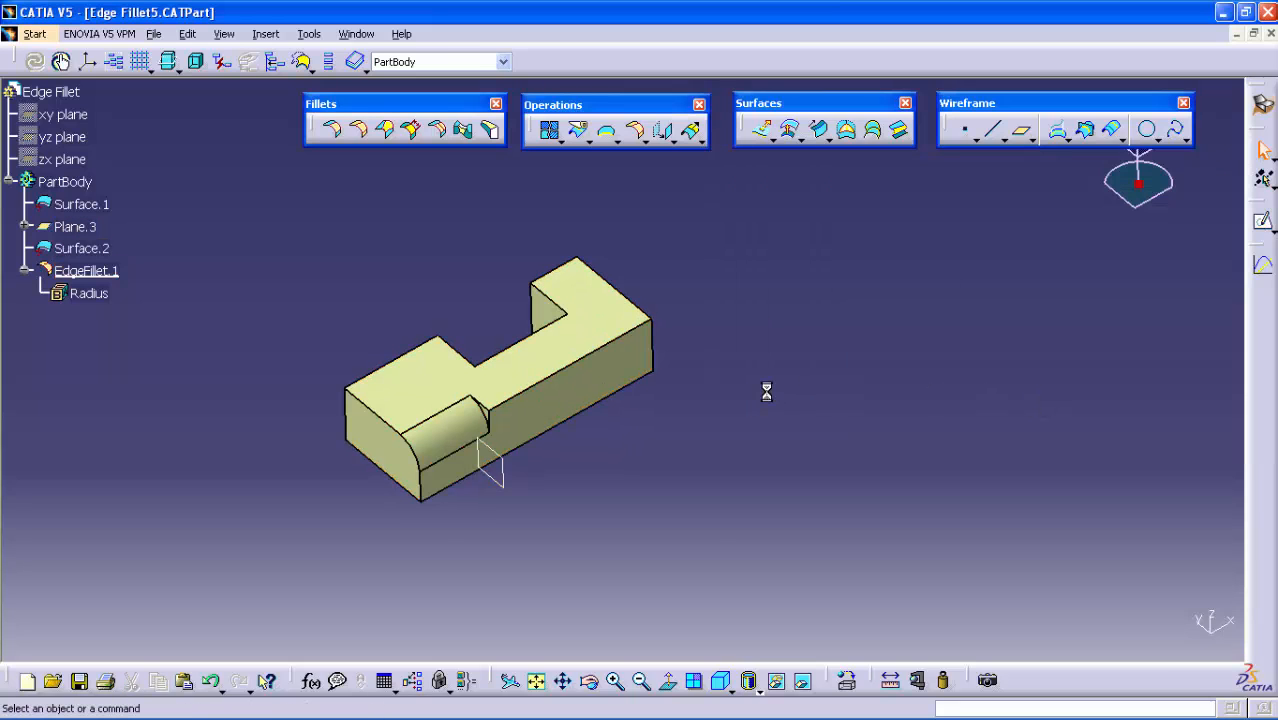